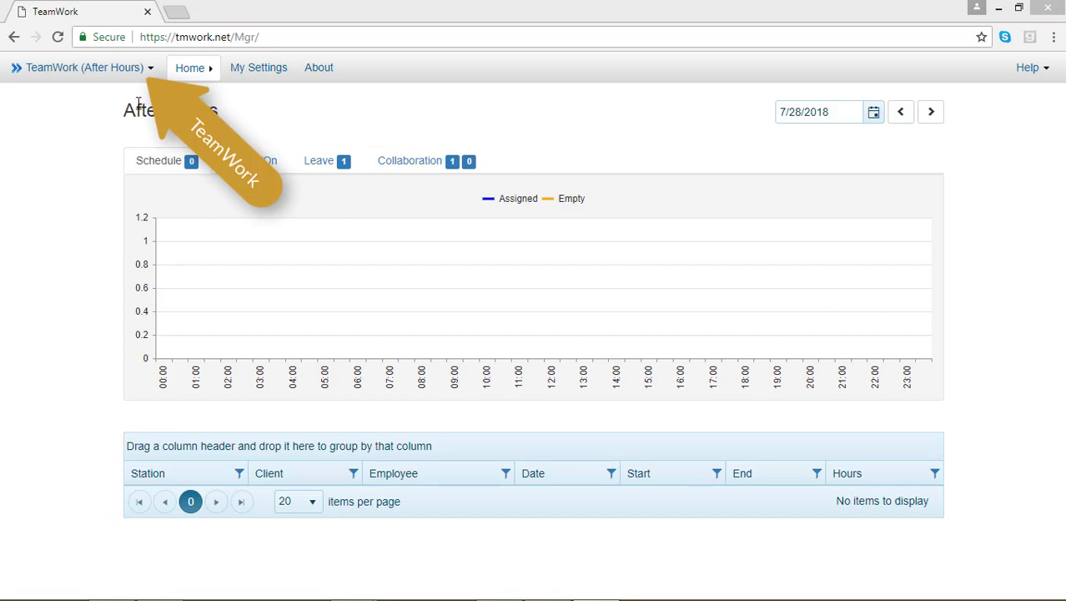
Step: Open the TeamWork (After Hours) portal menu from the top-left dropdown
{"action": "left_click", "coordinate": [119, 71]}
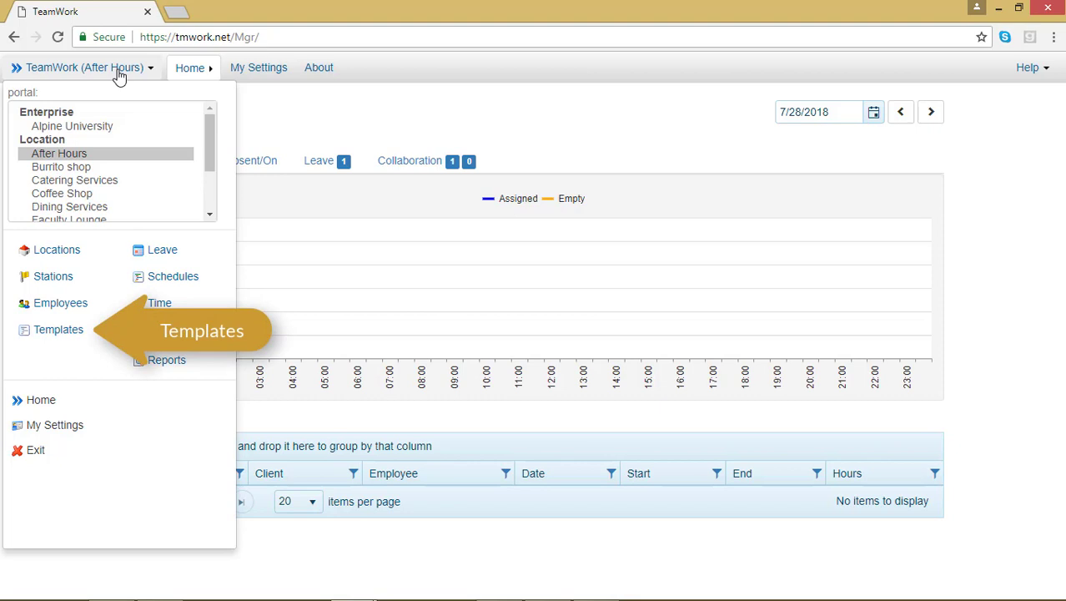
Step: Go to Templates and open the Wait Staff template's Shifts list
{"action": "left_click", "coordinate": [64, 334]}
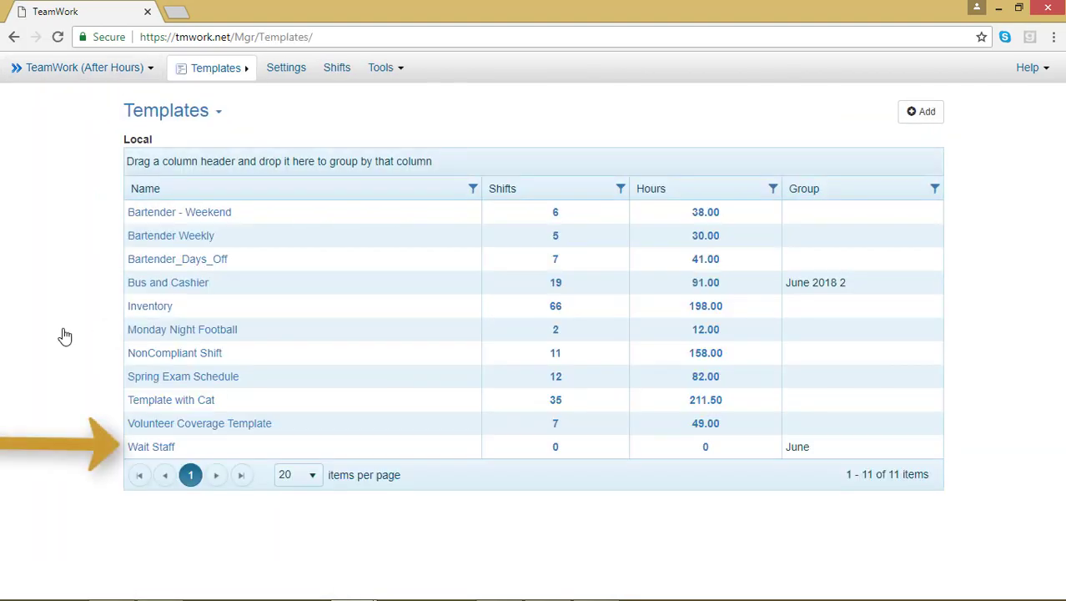
{"action": "left_click", "coordinate": [154, 447]}
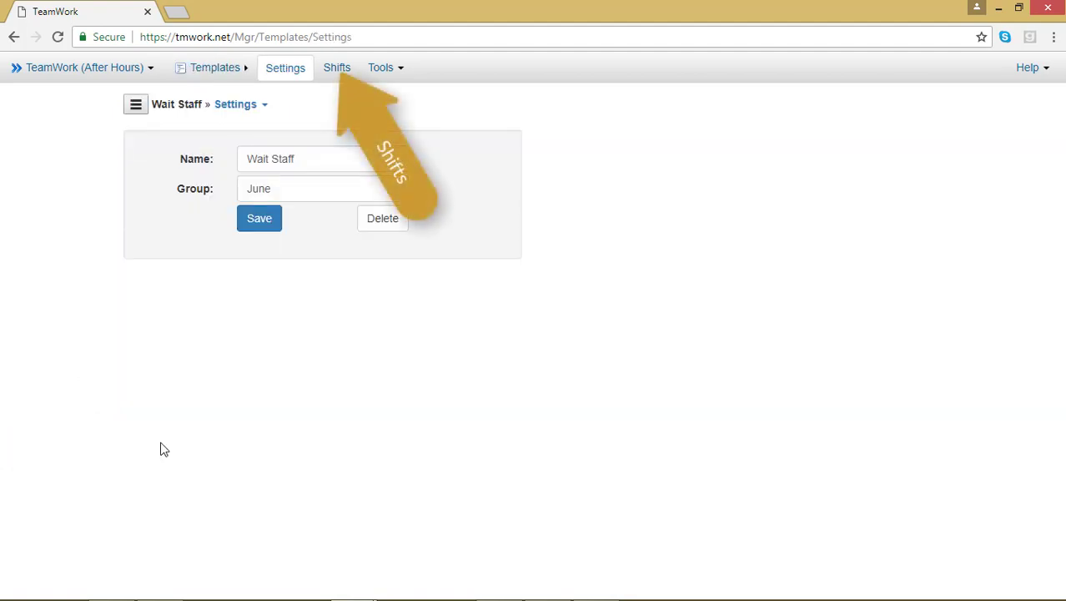
{"action": "left_click", "coordinate": [336, 74]}
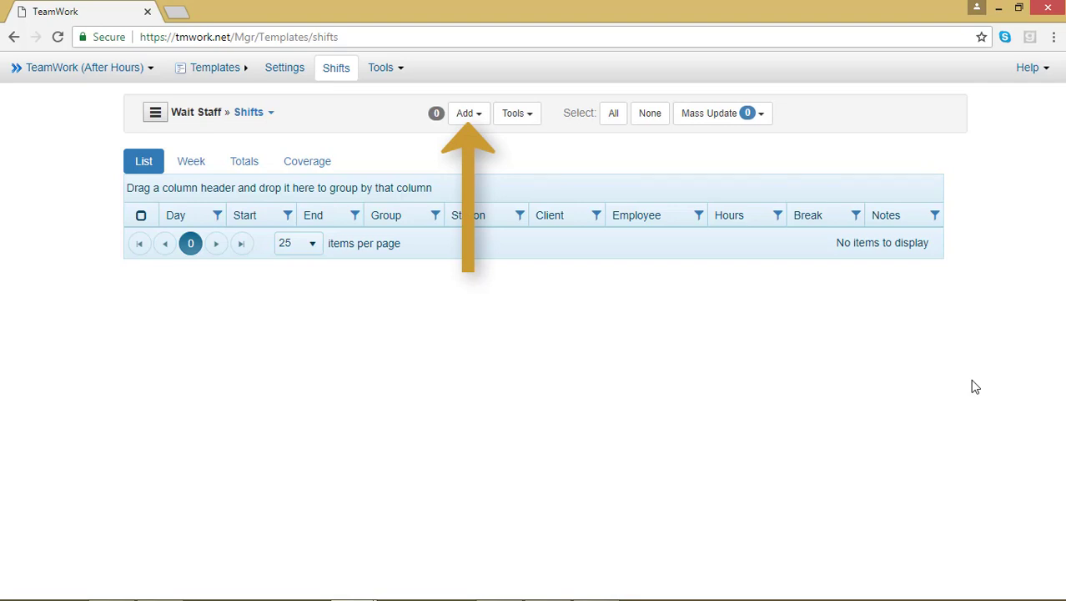
Step: Start a manual shift entry with one shift on each day, Sunday through Saturday
{"action": "left_click", "coordinate": [481, 123]}
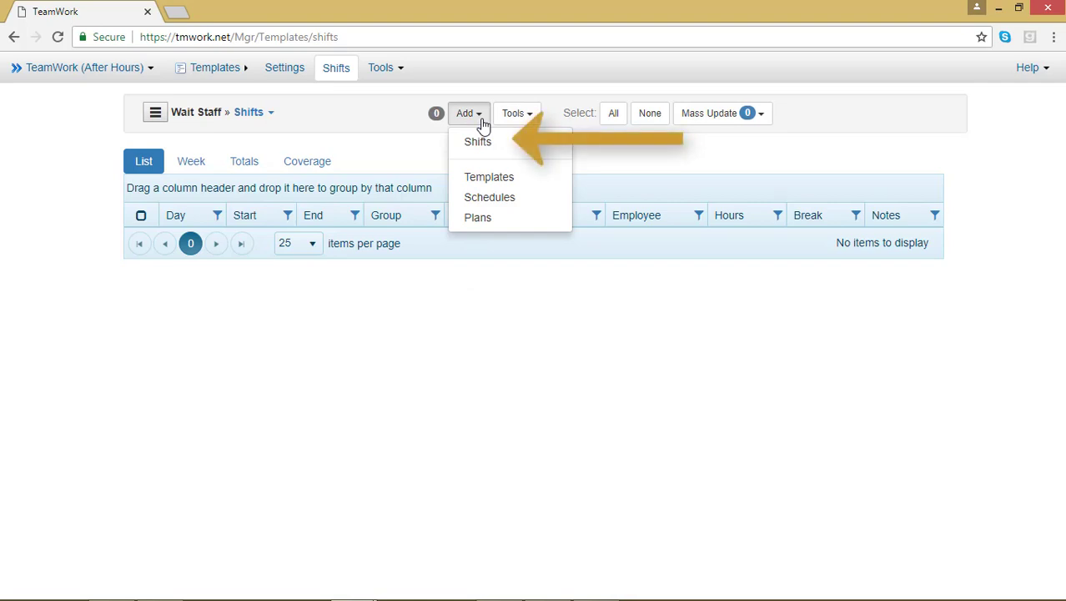
{"action": "left_click", "coordinate": [480, 143]}
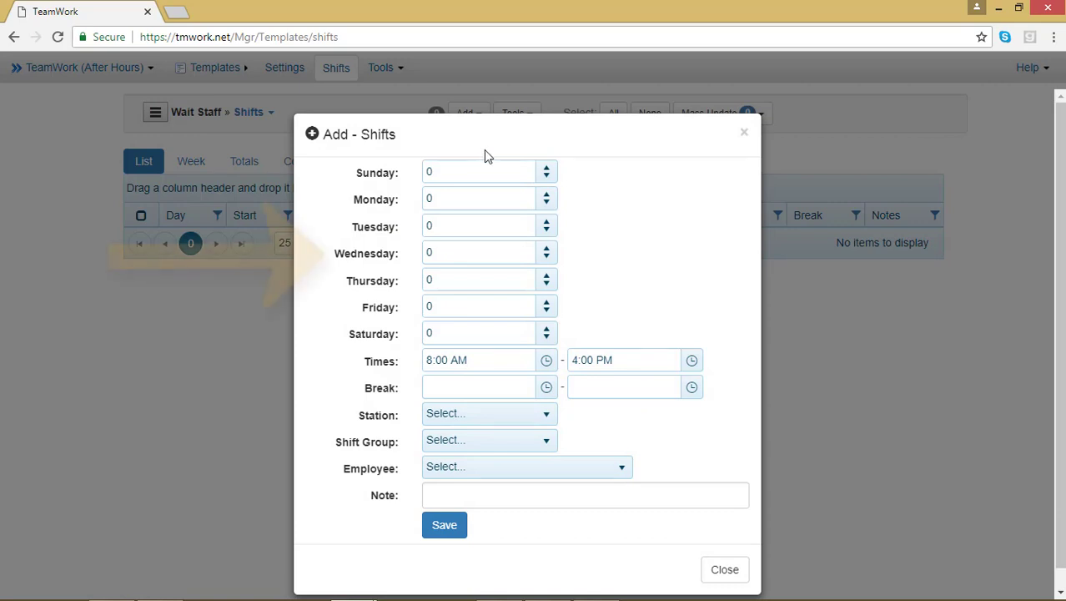
{"action": "left_click", "coordinate": [546, 170]}
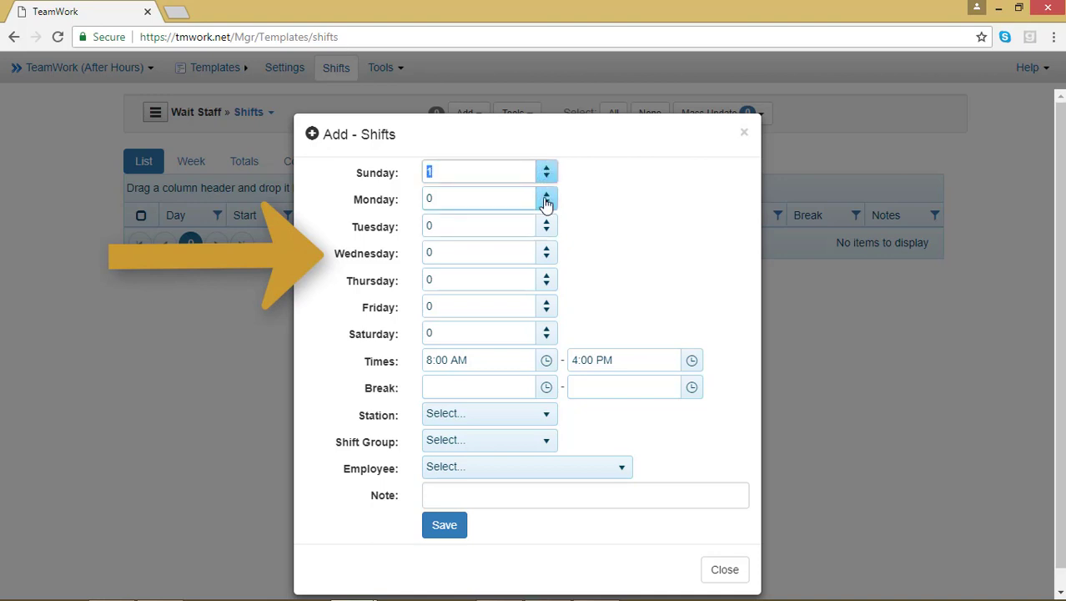
{"action": "left_click", "coordinate": [546, 194]}
{"action": "left_click", "coordinate": [546, 222]}
{"action": "left_click", "coordinate": [547, 248]}
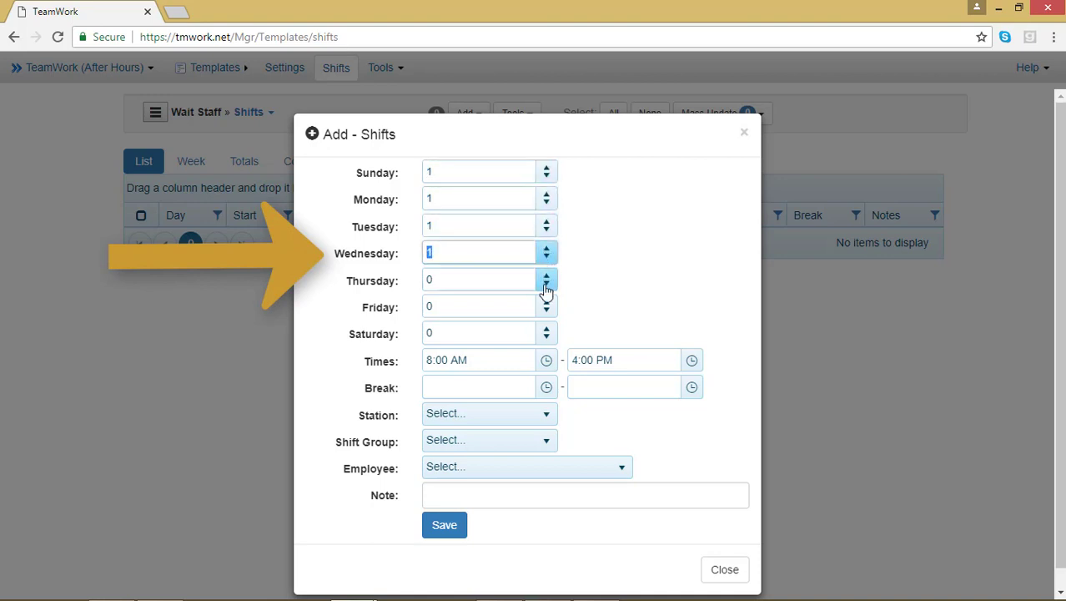
{"action": "left_click", "coordinate": [547, 276]}
{"action": "left_click", "coordinate": [547, 302]}
{"action": "left_click", "coordinate": [547, 329]}
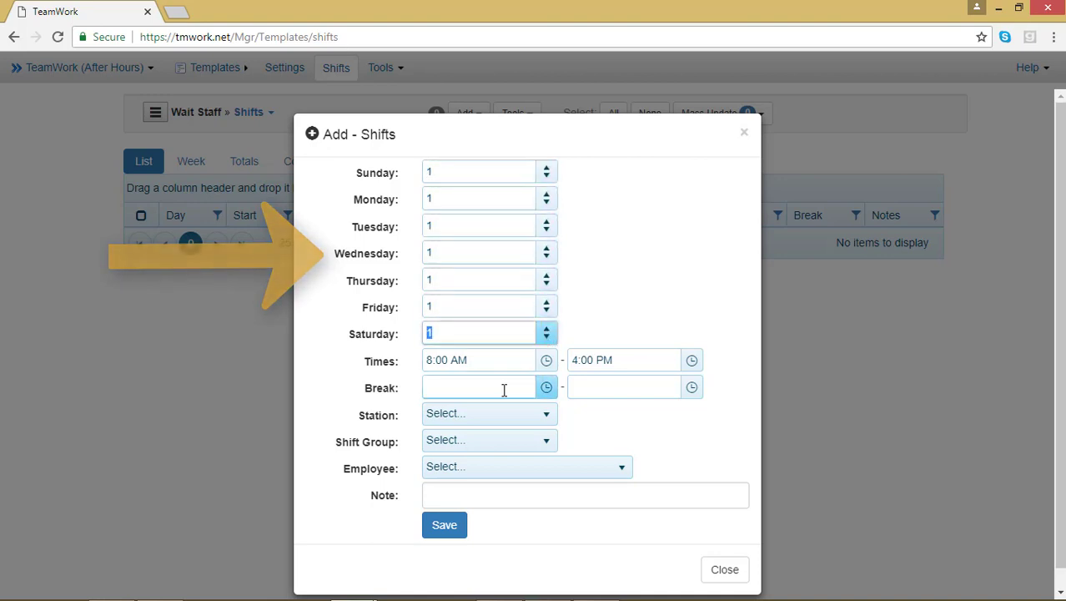
Step: Change the shift start time to 9:00 AM, giving 9:00 AM–4:00 PM shifts
{"action": "triple_click", "coordinate": [454, 359]}
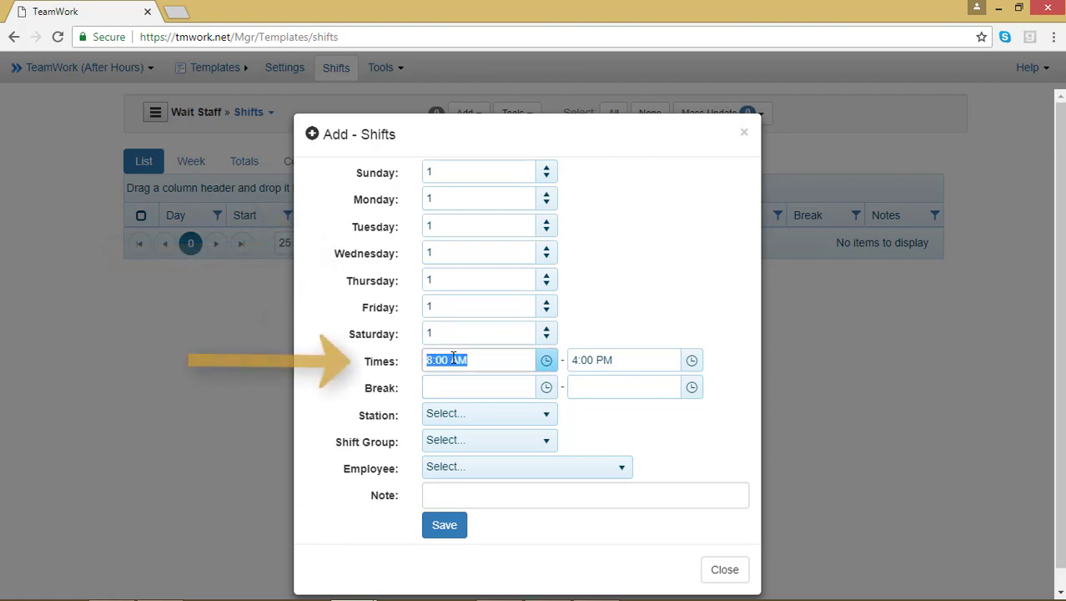
{"action": "type", "text": "9"}
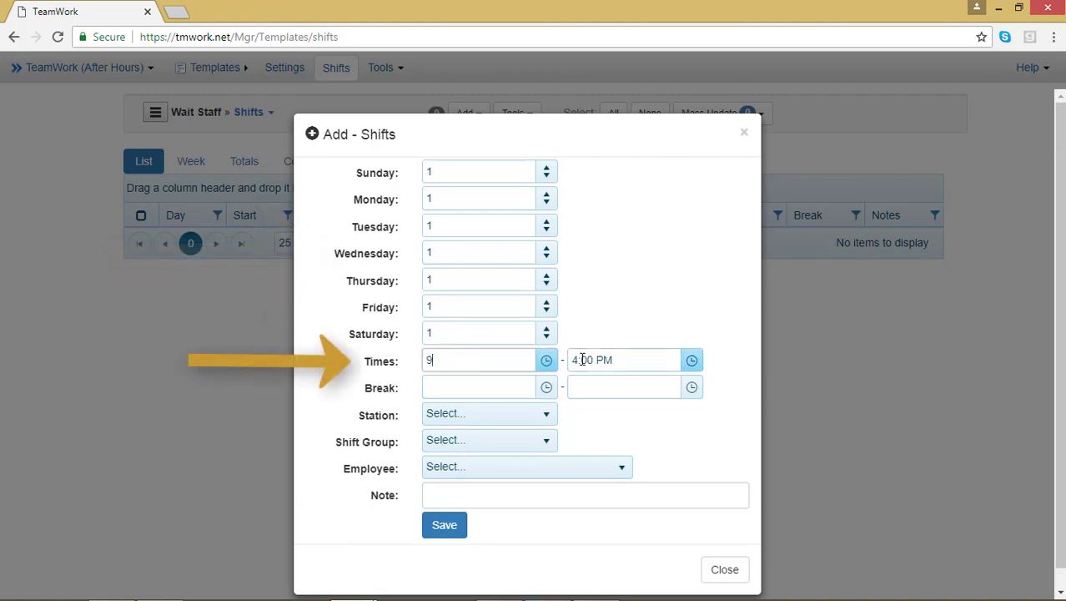
{"action": "left_click", "coordinate": [631, 329]}
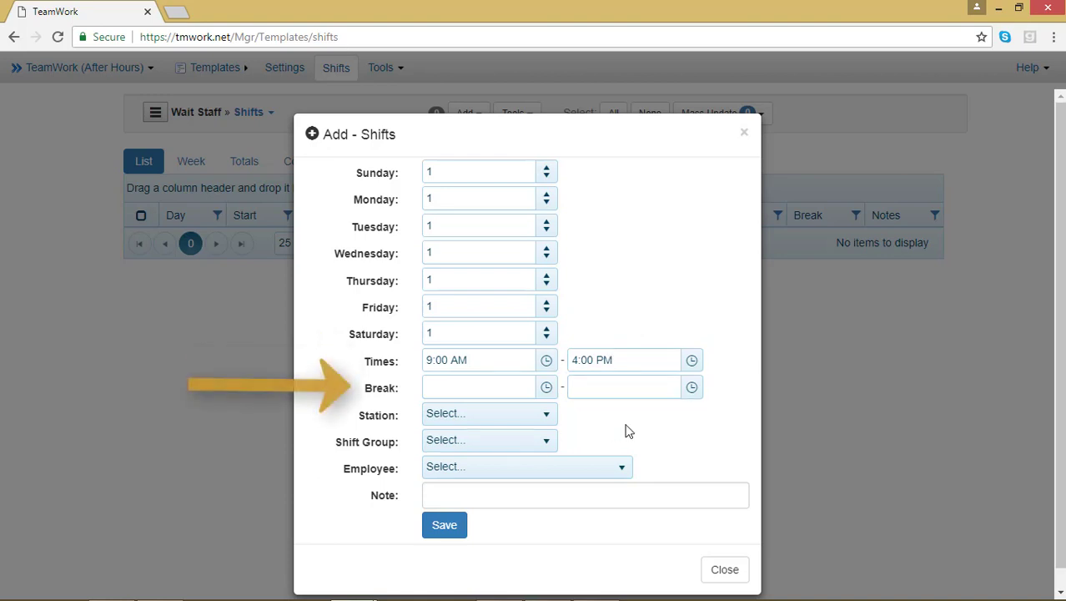
{"action": "left_click", "coordinate": [544, 417]}
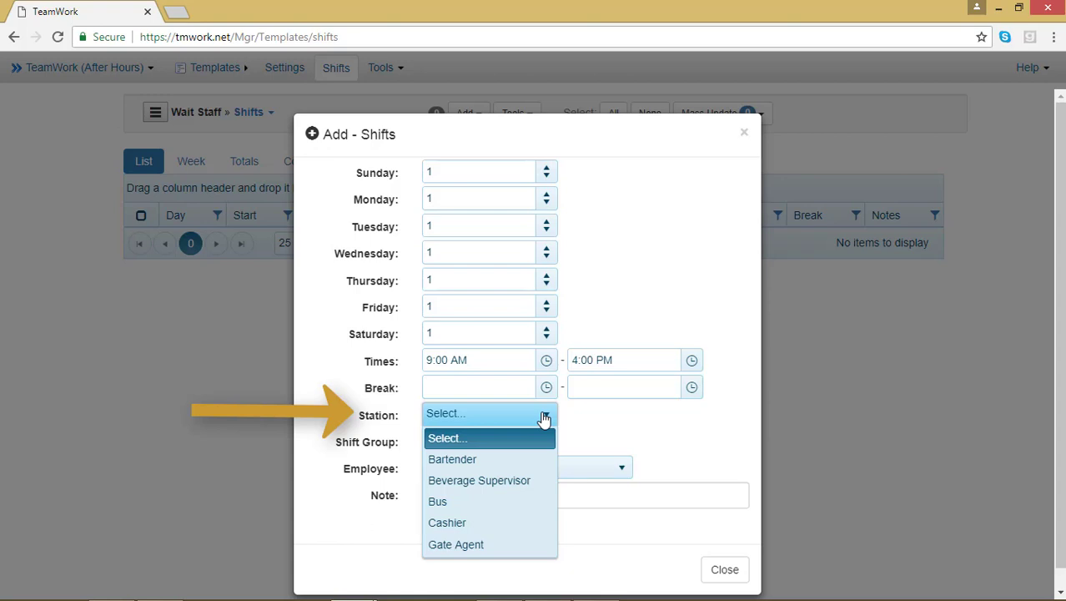
Step: Assign the shifts to Beverage Supervisor, add the note 'Opening shift', and save all seven
{"action": "left_click", "coordinate": [517, 479]}
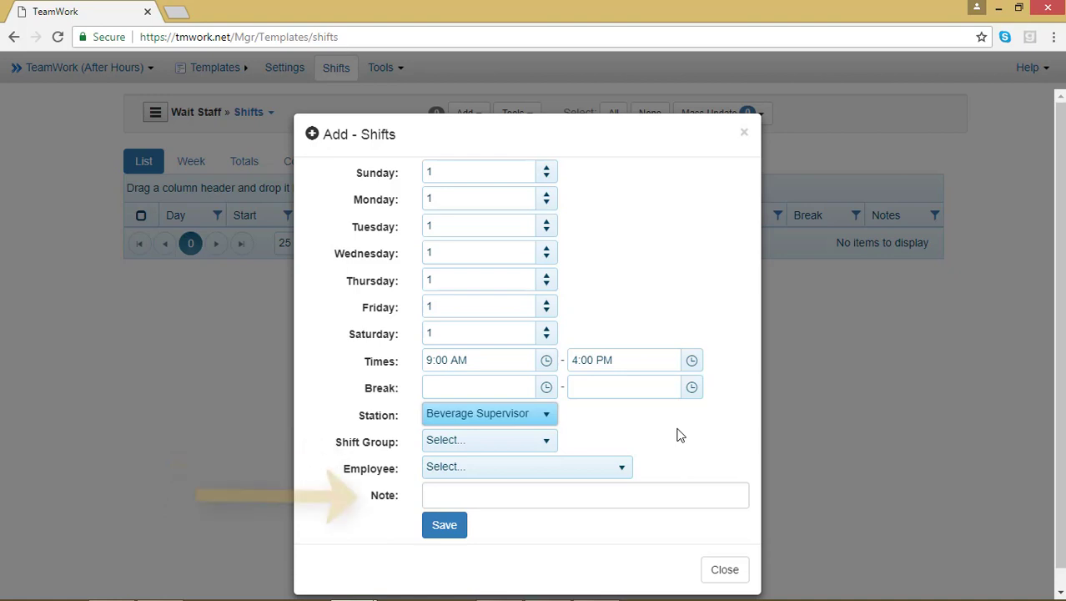
{"action": "left_click", "coordinate": [604, 495]}
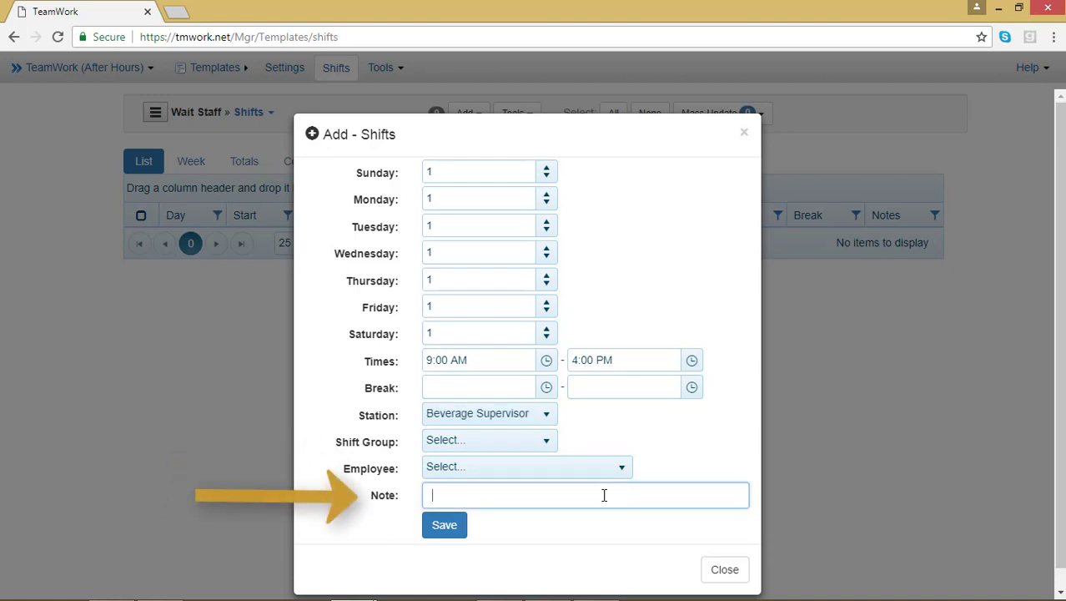
{"action": "type", "text": "Opening shift"}
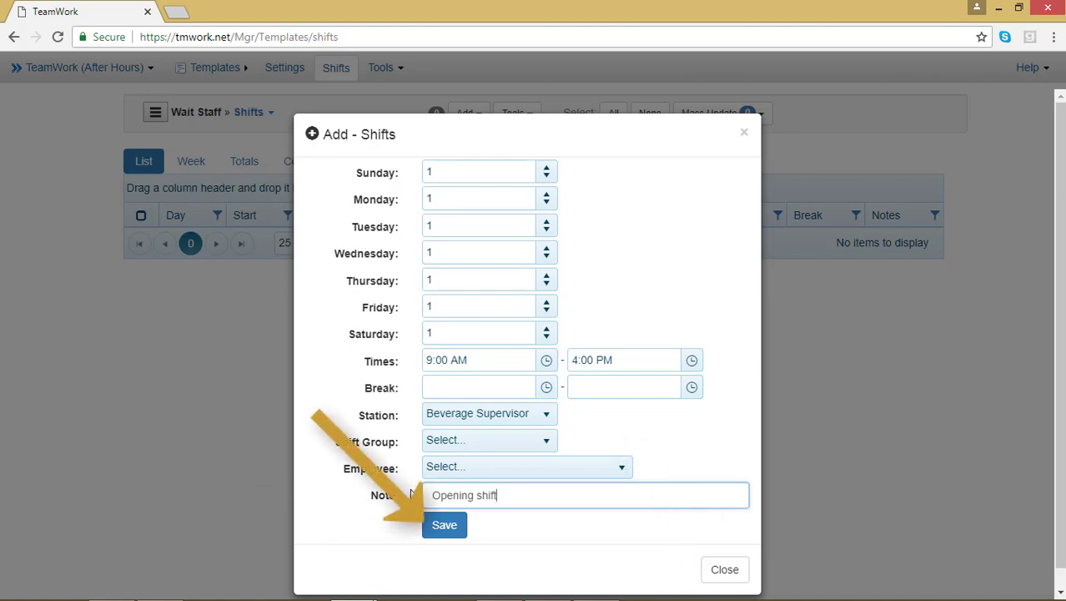
{"action": "left_click", "coordinate": [443, 526]}
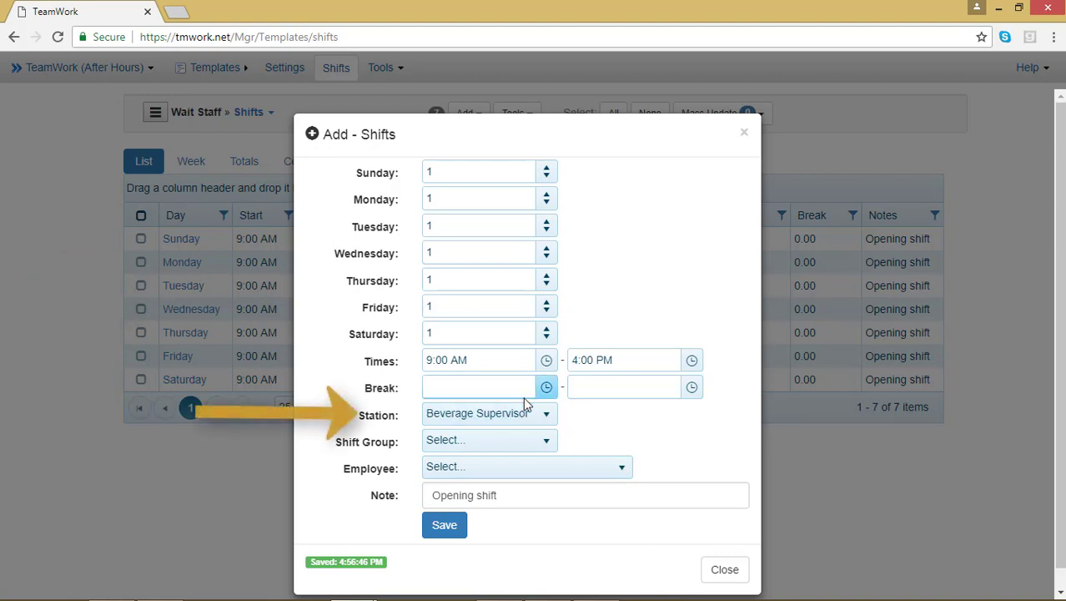
Step: Switch the station to Bus and save seven daily 9:00 AM–4:00 PM Bus shifts
{"action": "left_click", "coordinate": [534, 416]}
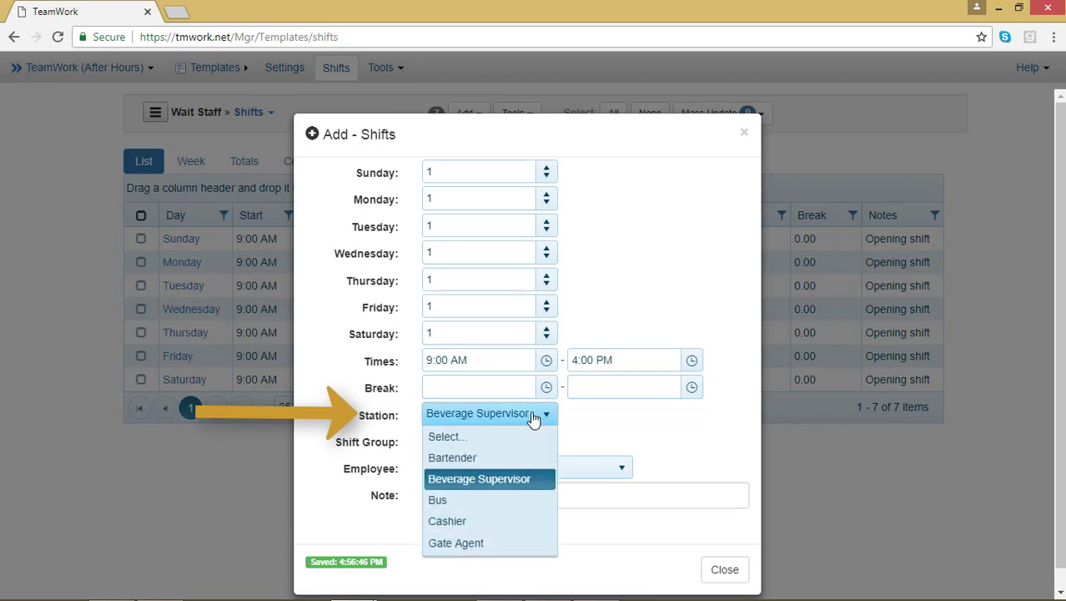
{"action": "left_click", "coordinate": [509, 503]}
{"action": "left_click", "coordinate": [464, 528]}
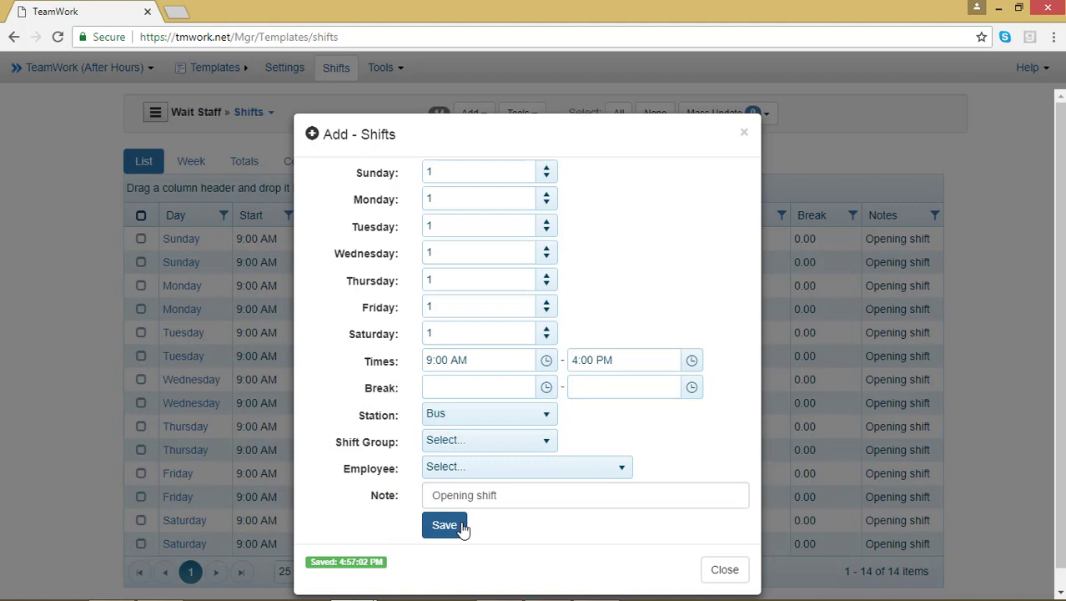
Step: Save a second set of daily Bus shifts from 1:00 PM to 6:30 PM and close the form
{"action": "left_click", "coordinate": [547, 365]}
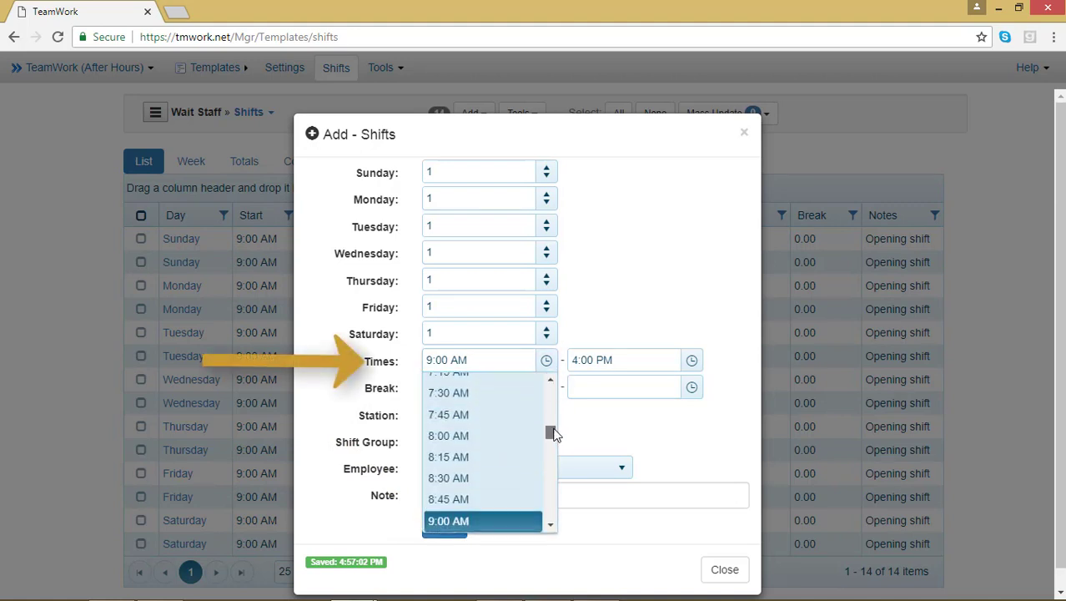
{"action": "left_click_drag", "start_coordinate": [552, 432], "coordinate": [551, 464]}
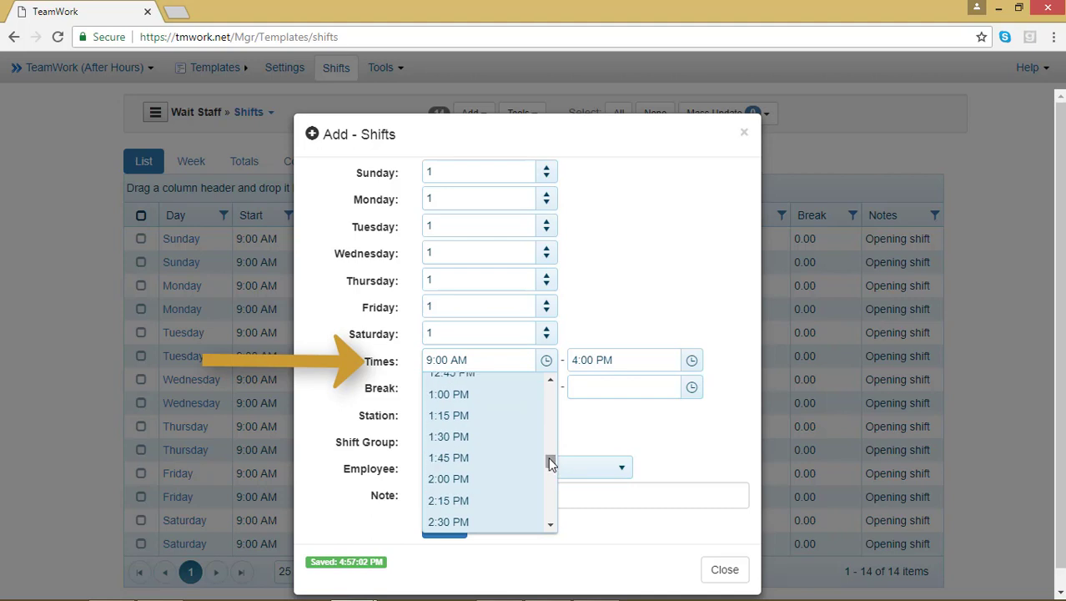
{"action": "left_click", "coordinate": [484, 394]}
{"action": "left_click", "coordinate": [693, 363]}
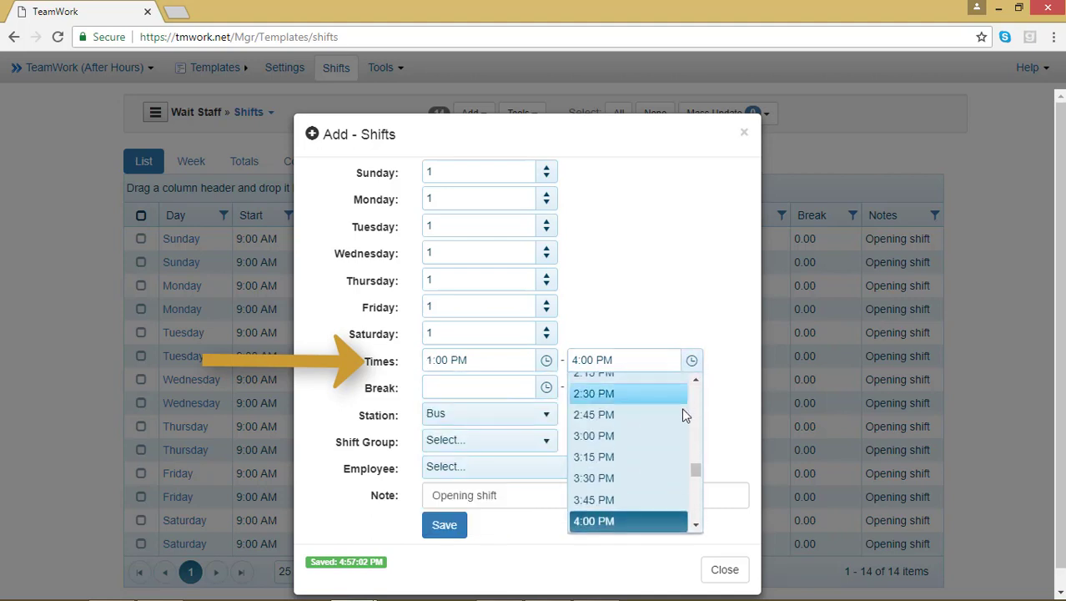
{"action": "left_click_drag", "start_coordinate": [697, 473], "coordinate": [696, 498]}
{"action": "left_click", "coordinate": [596, 407]}
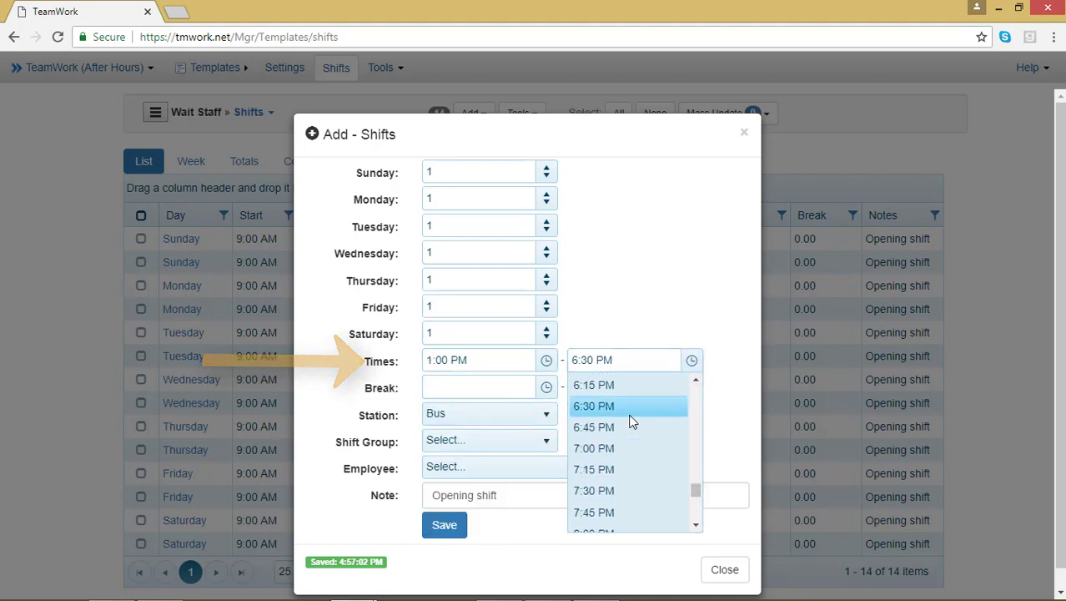
{"action": "left_click", "coordinate": [445, 534]}
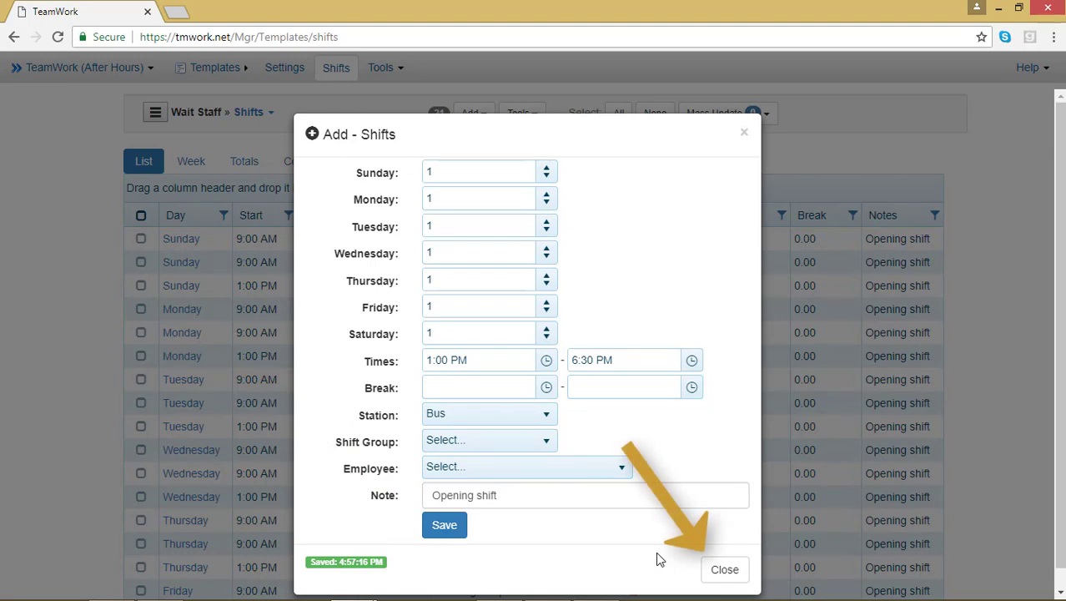
{"action": "left_click", "coordinate": [723, 568]}
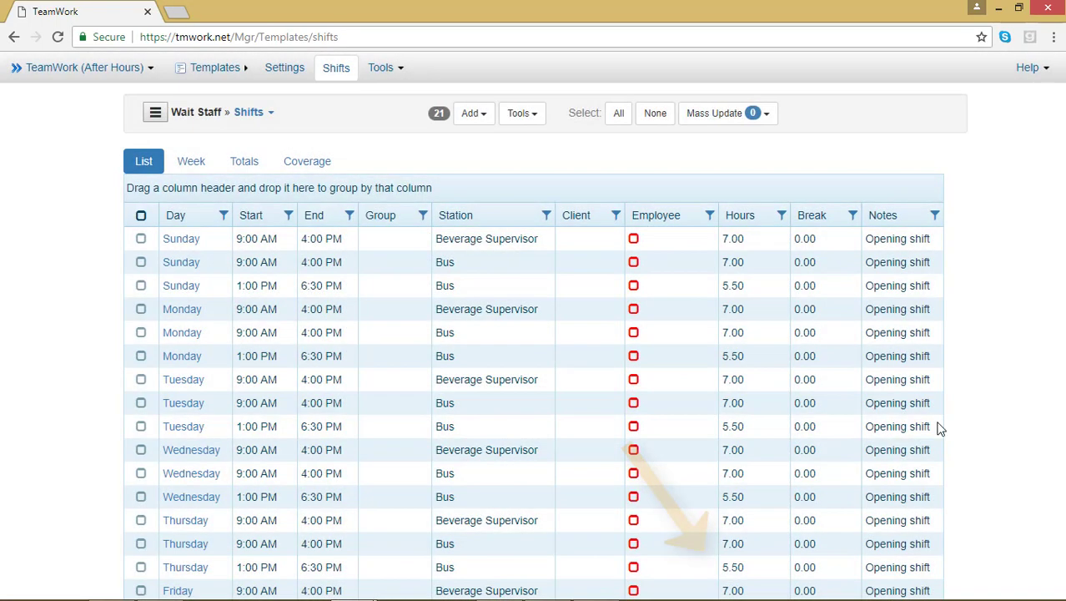
Step: Review the 21 shifts, then choose Add > Templates to import from other templates
{"action": "scroll", "coordinate": [1003, 415], "scroll_direction": "down", "scroll_amount": 3}
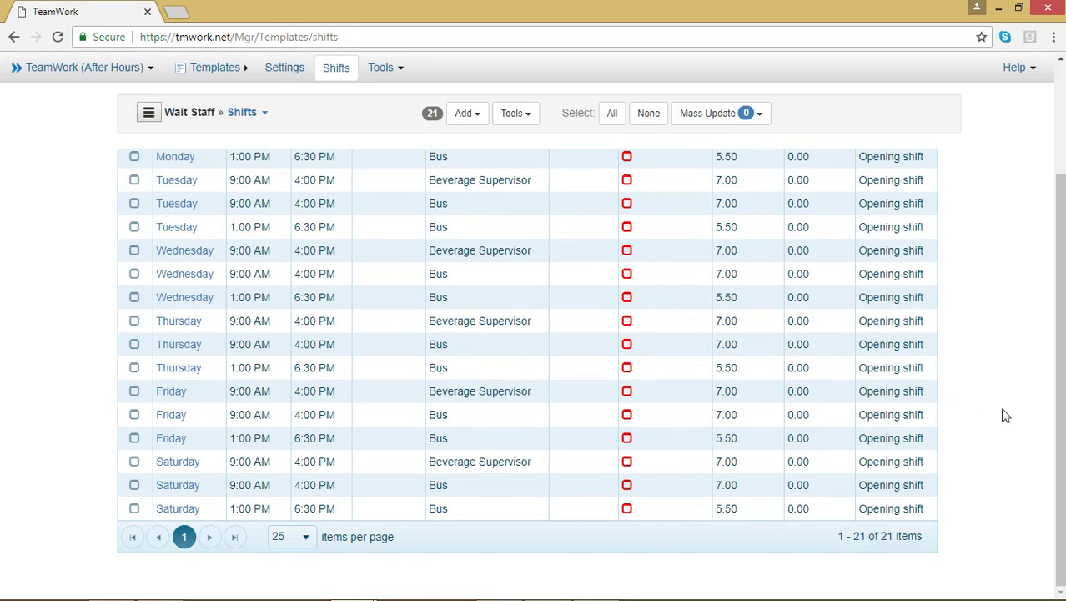
{"action": "scroll", "coordinate": [1005, 415], "scroll_direction": "up", "scroll_amount": 3}
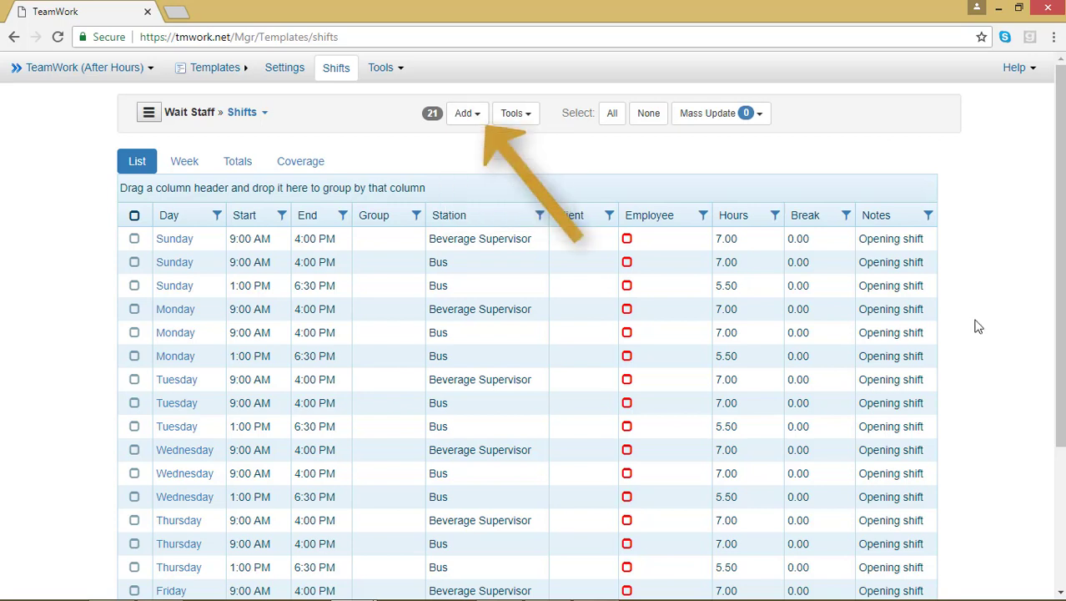
{"action": "left_click", "coordinate": [480, 118]}
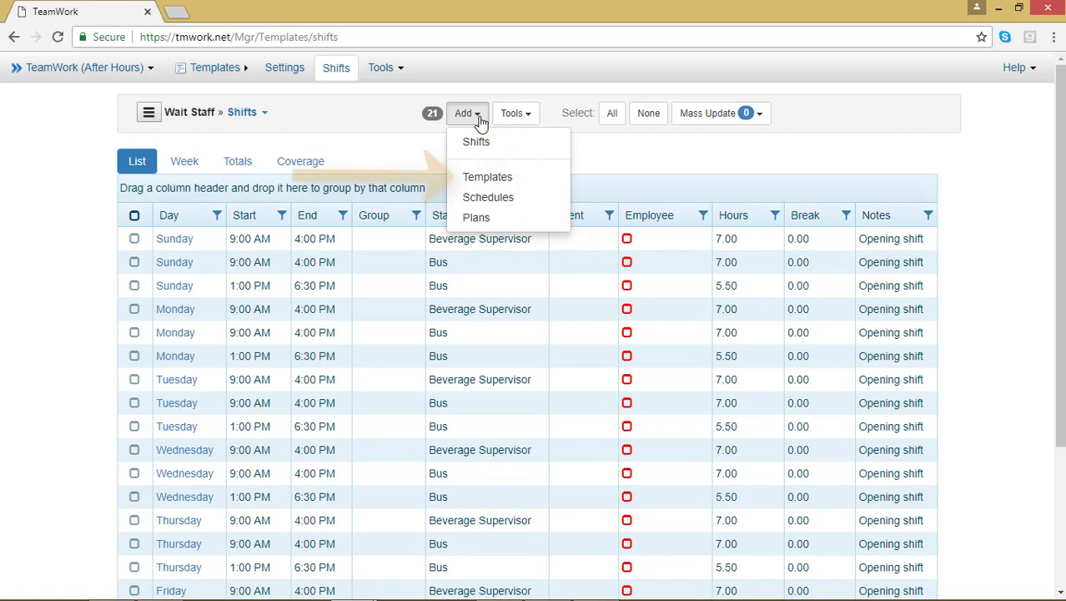
{"action": "left_click", "coordinate": [482, 177]}
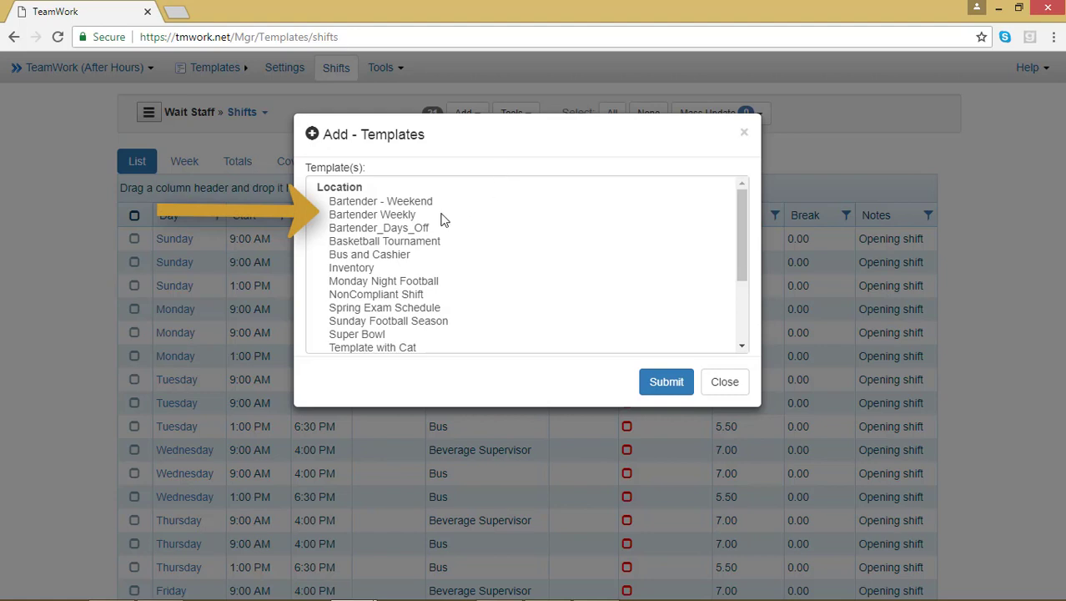
Step: Import the Bartender Weekly template's 5:00 PM–11:00 PM Bartender shifts
{"action": "left_click", "coordinate": [411, 220]}
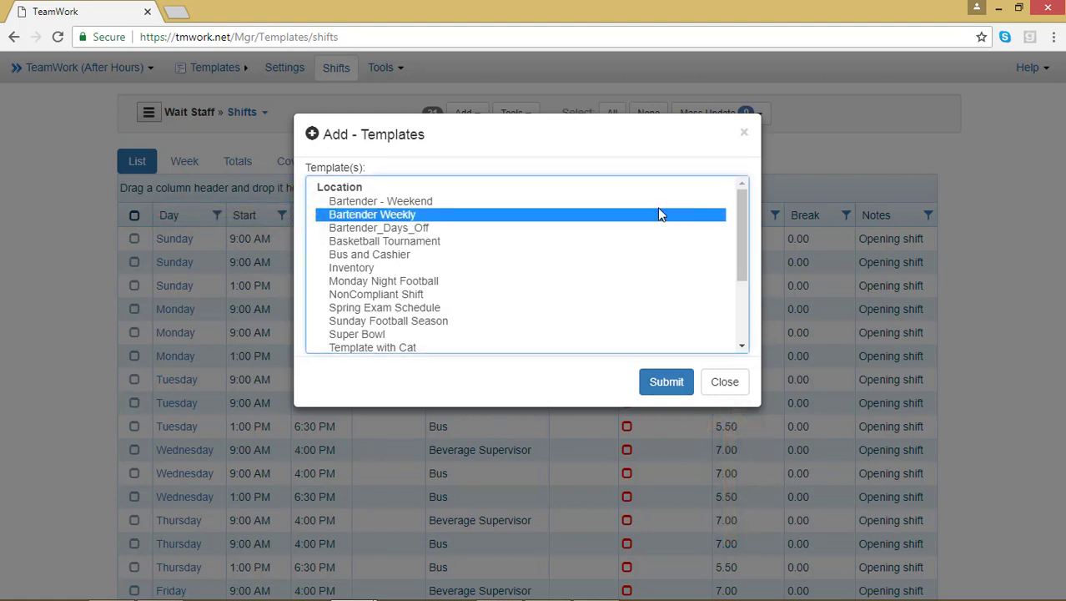
{"action": "left_click", "coordinate": [661, 381]}
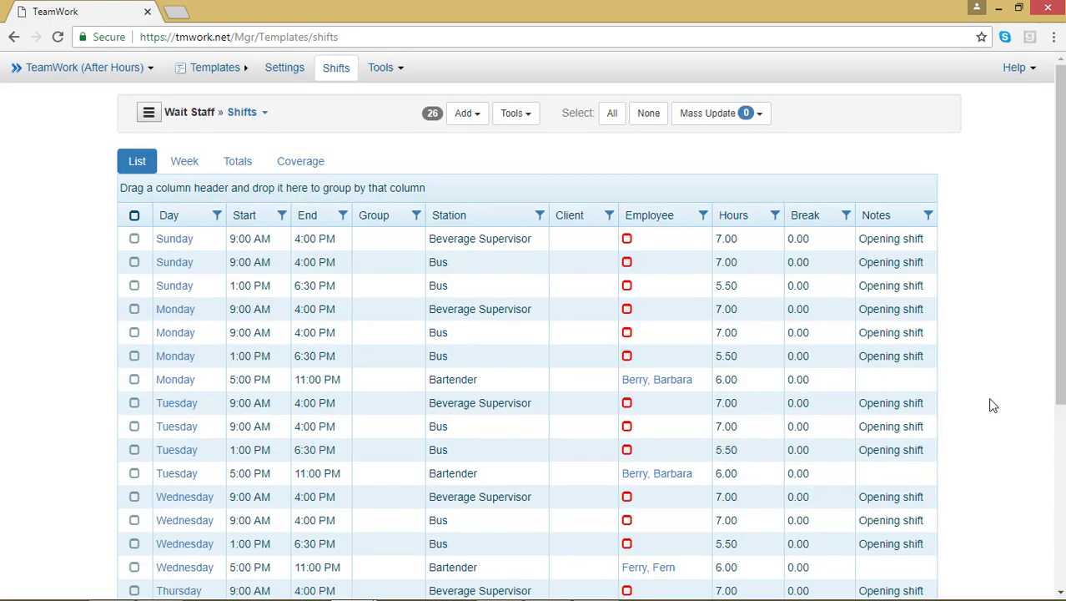
{"action": "scroll", "coordinate": [993, 404], "scroll_direction": "down", "scroll_amount": 4}
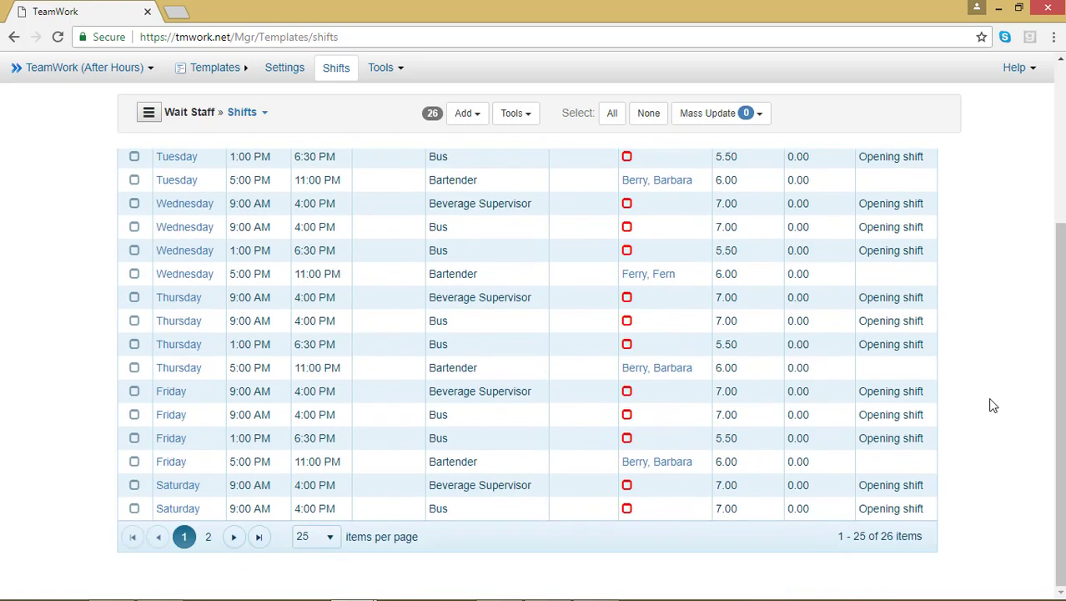
{"action": "scroll", "coordinate": [993, 404], "scroll_direction": "up", "scroll_amount": 4}
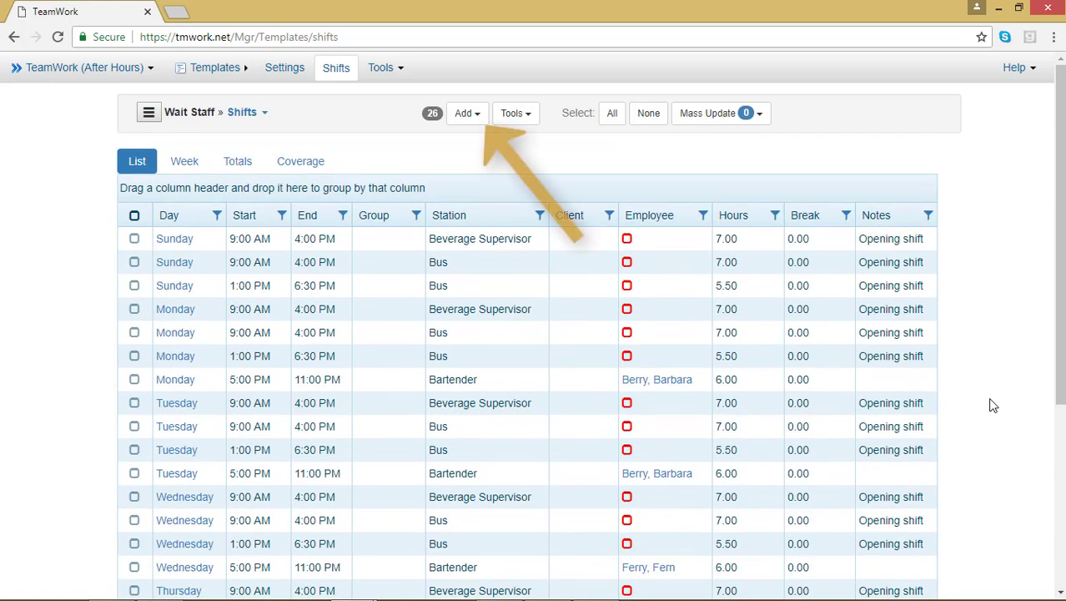
Step: Import the Cashier, Bus and Bartender shifts from the 5/14/2018 - Cat schedule
{"action": "left_click", "coordinate": [464, 116]}
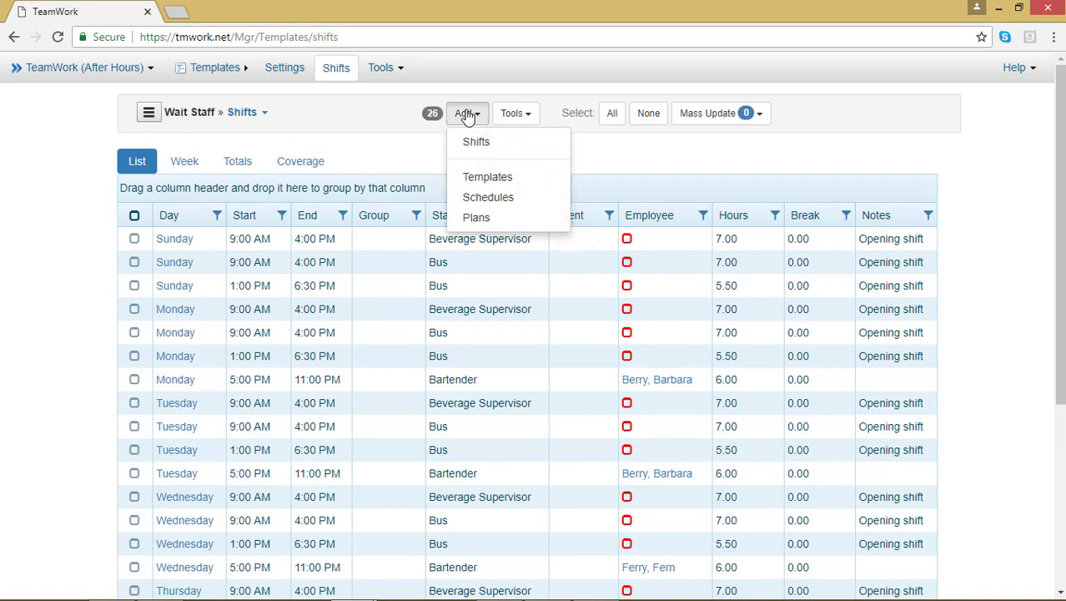
{"action": "left_click", "coordinate": [486, 196]}
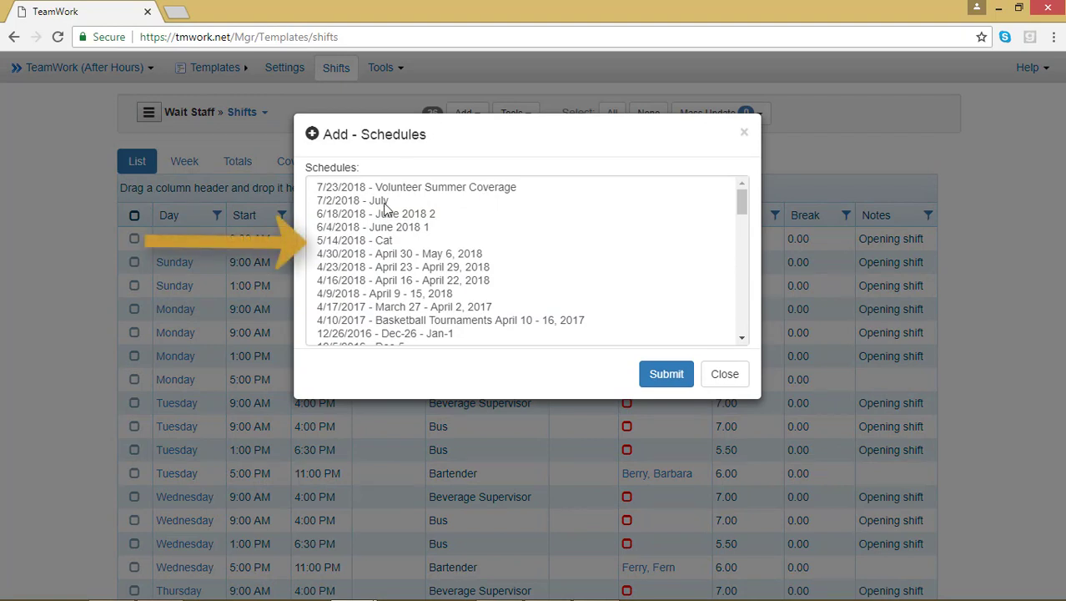
{"action": "left_click", "coordinate": [361, 240]}
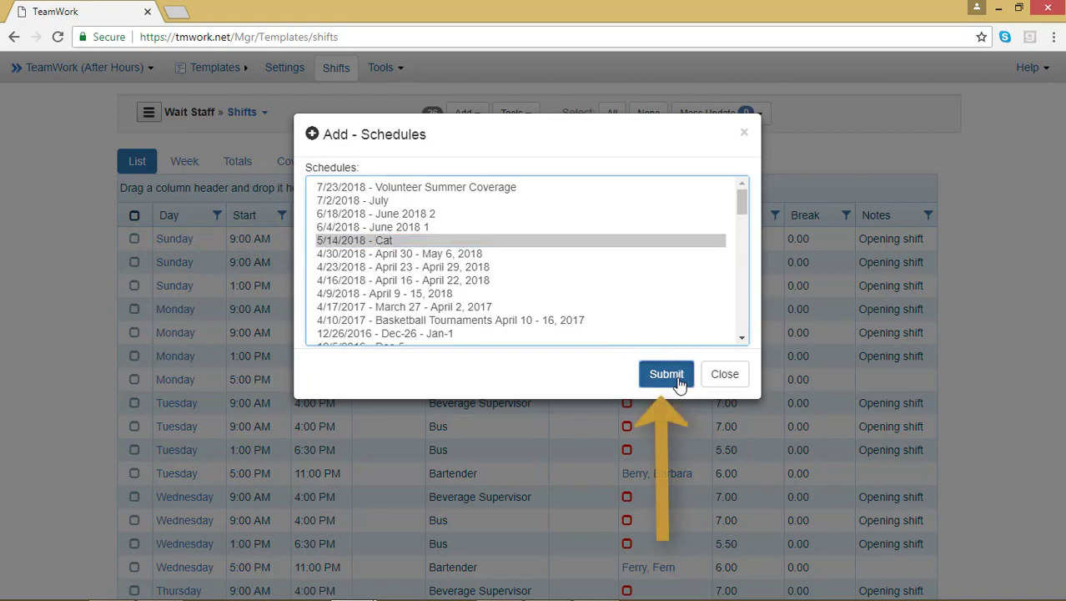
{"action": "left_click", "coordinate": [668, 375]}
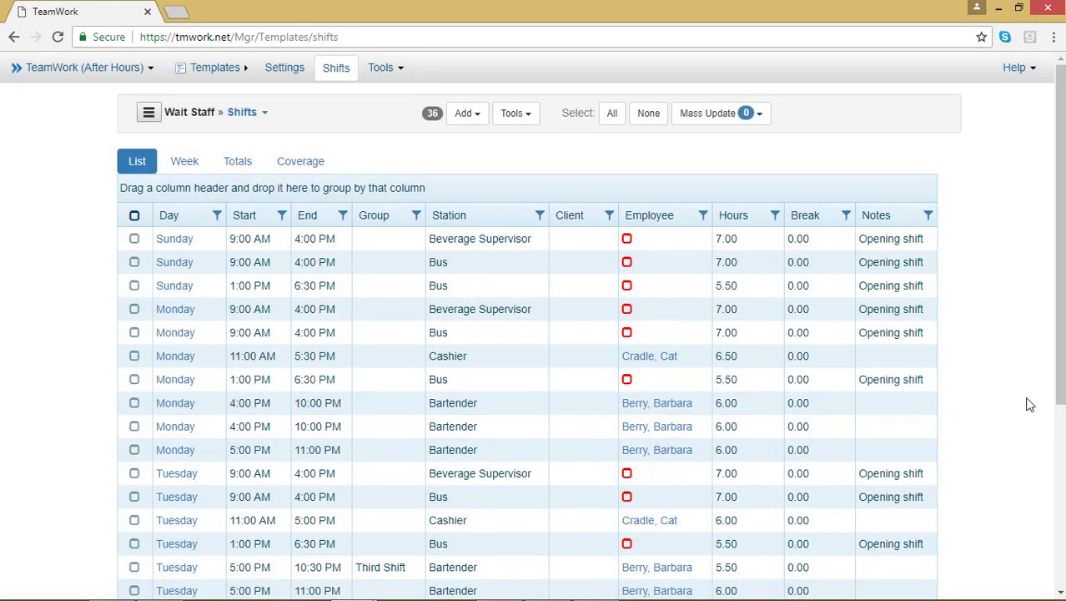
{"action": "scroll", "coordinate": [1029, 405], "scroll_direction": "down", "scroll_amount": 3}
{"action": "scroll", "coordinate": [1030, 404], "scroll_direction": "down", "scroll_amount": 2}
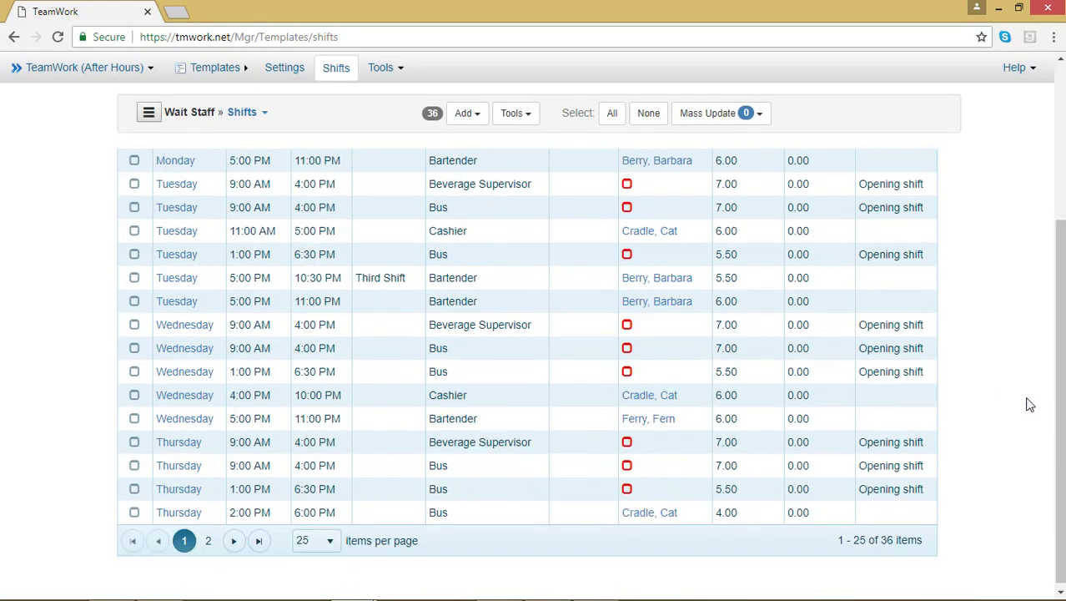
{"action": "scroll", "coordinate": [1030, 405], "scroll_direction": "up", "scroll_amount": 5}
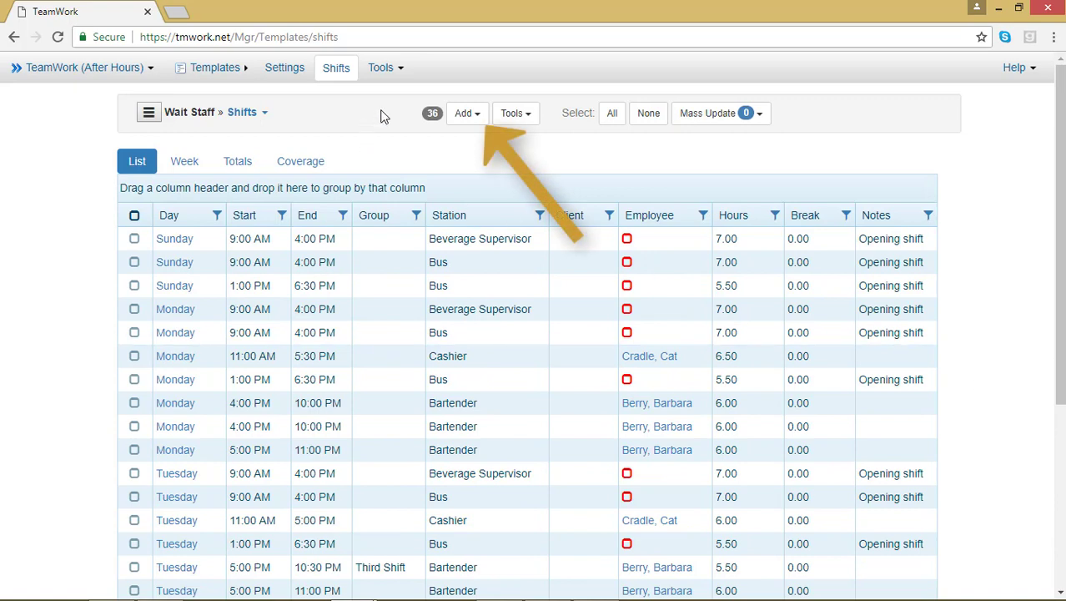
Step: Import the Bus at After Hours plan's 5:00 PM–1:00 AM Bus shifts
{"action": "left_click", "coordinate": [465, 112]}
{"action": "left_click", "coordinate": [476, 220]}
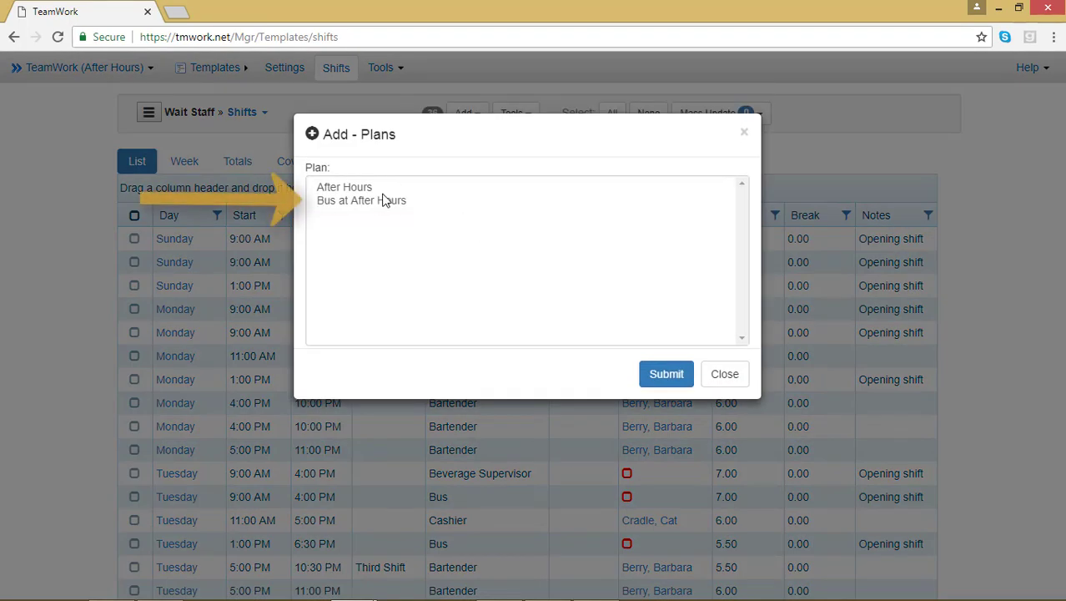
{"action": "left_click", "coordinate": [382, 202]}
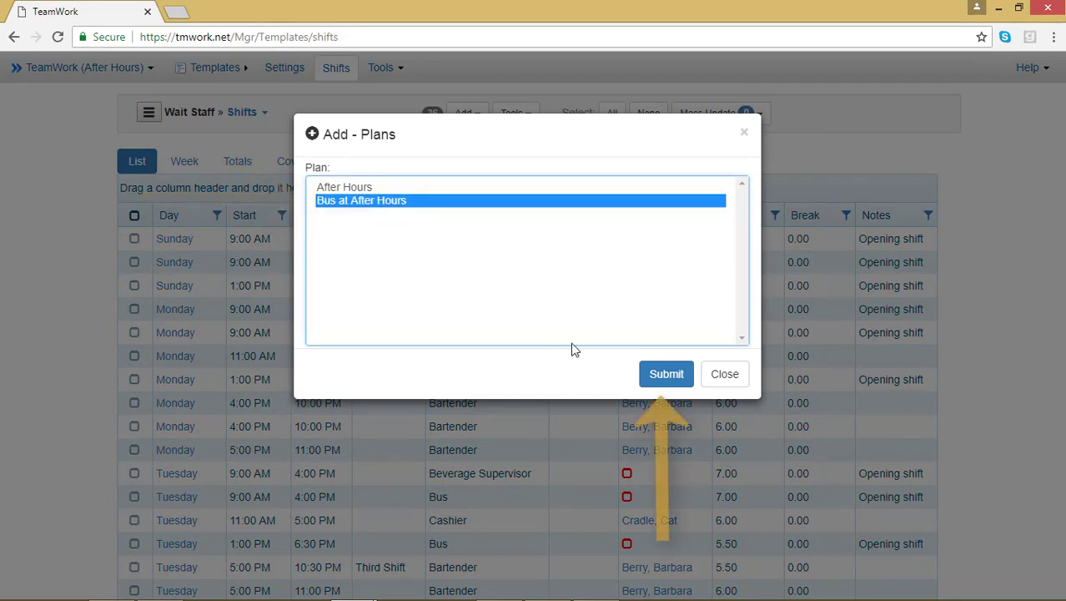
{"action": "left_click", "coordinate": [659, 377]}
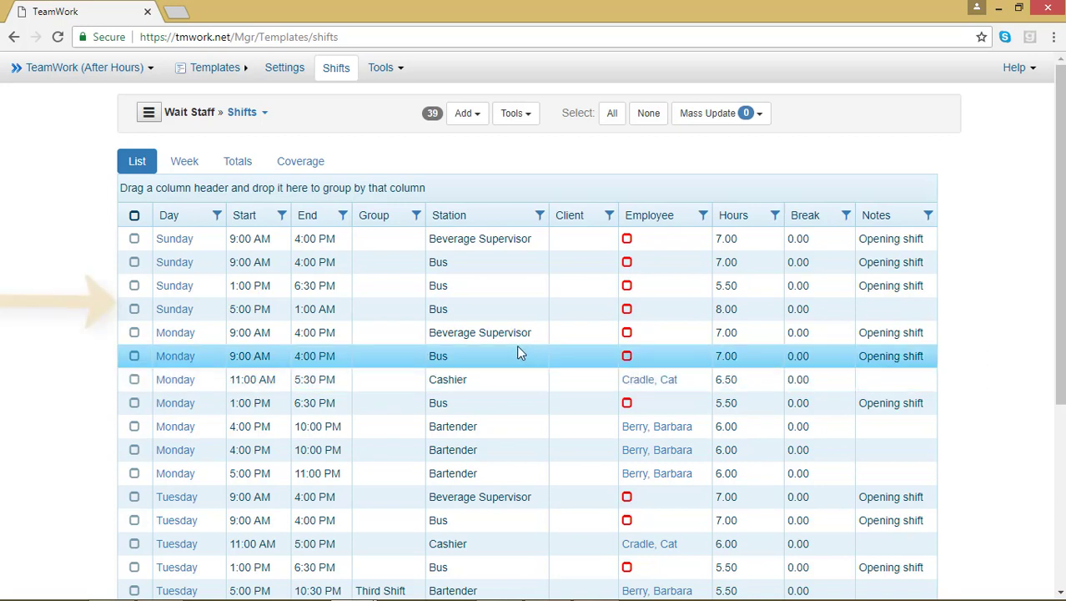
Step: Select the Sunday 5:00 PM Bus shift and remove it with Mass Update > Delete
{"action": "left_click", "coordinate": [134, 309]}
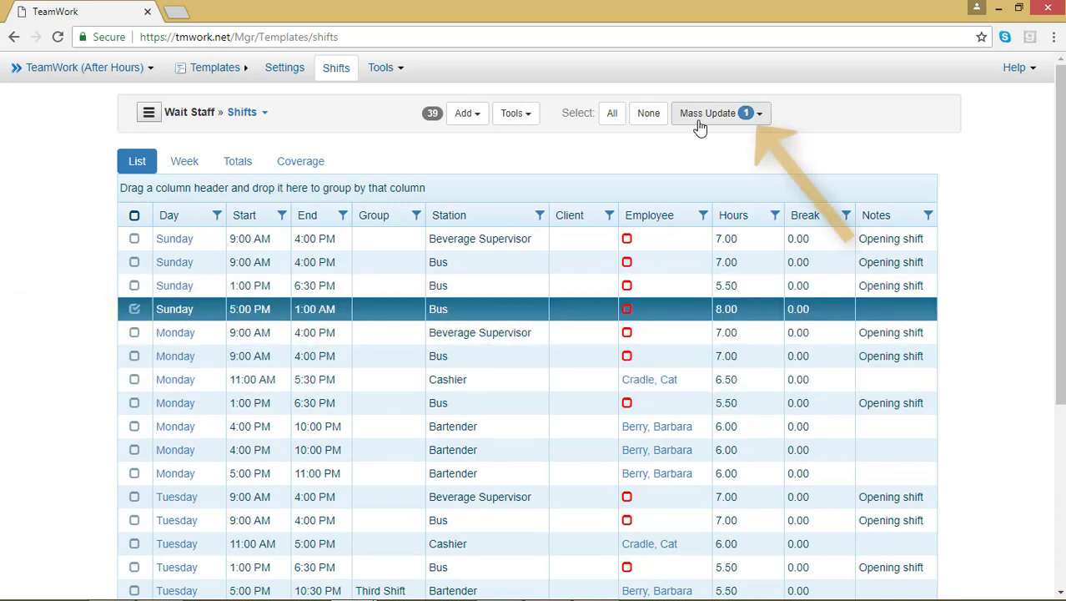
{"action": "left_click", "coordinate": [700, 121]}
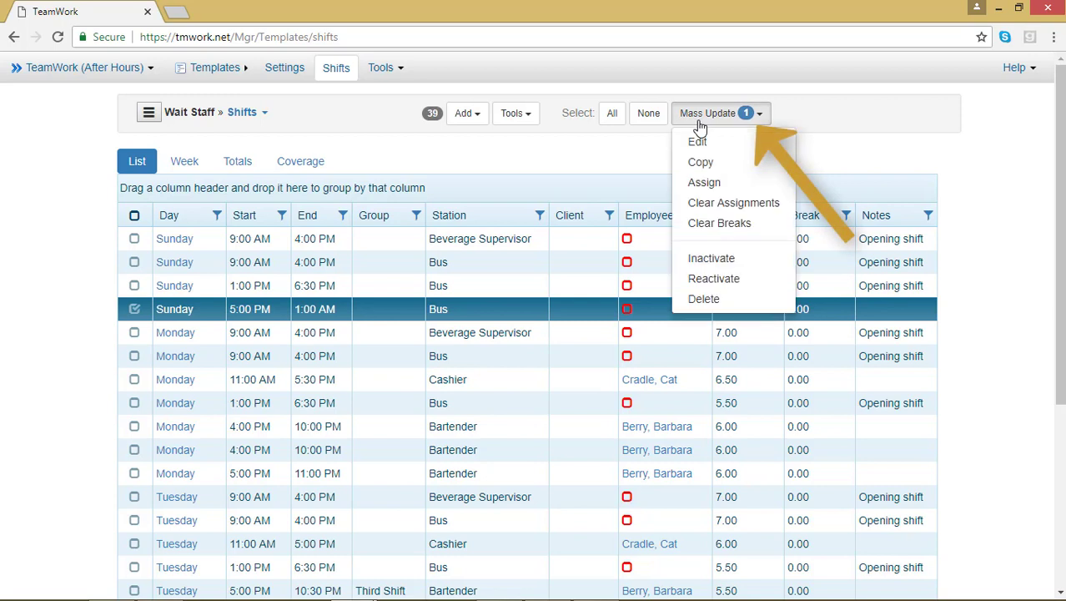
{"action": "left_click", "coordinate": [717, 302]}
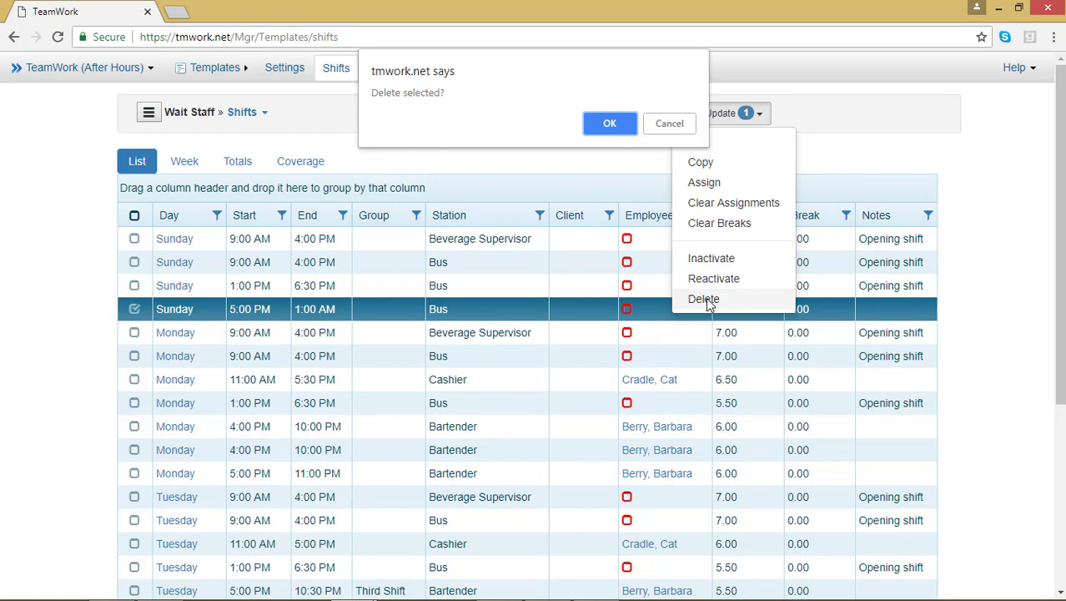
{"action": "left_click", "coordinate": [592, 125]}
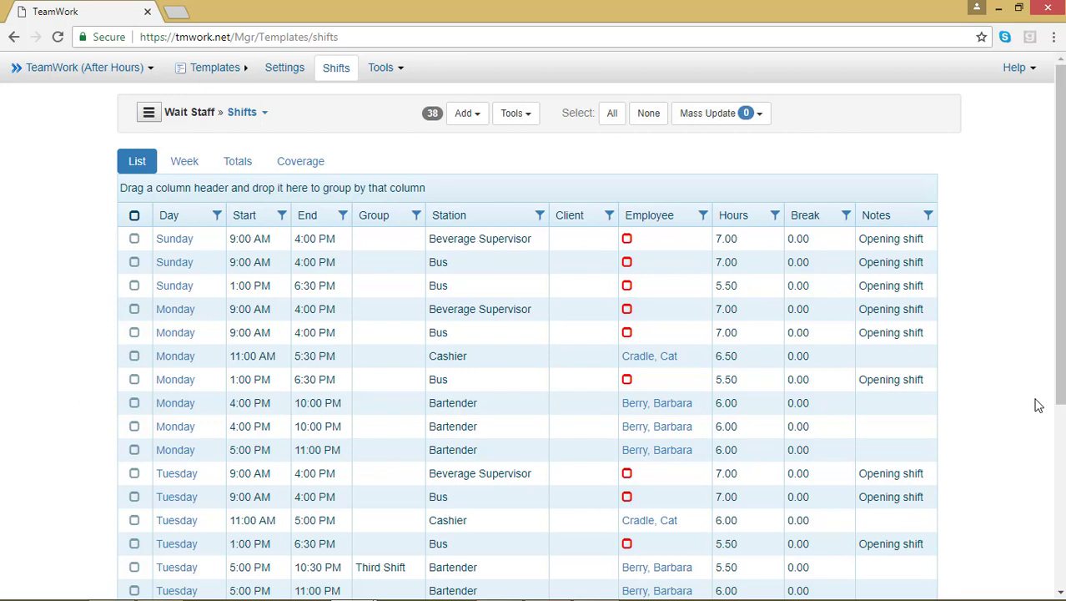
Step: Clear the employee assignment from the Monday 4:00–10:00 PM Bartender shift via Mass Update
{"action": "left_click", "coordinate": [769, 409]}
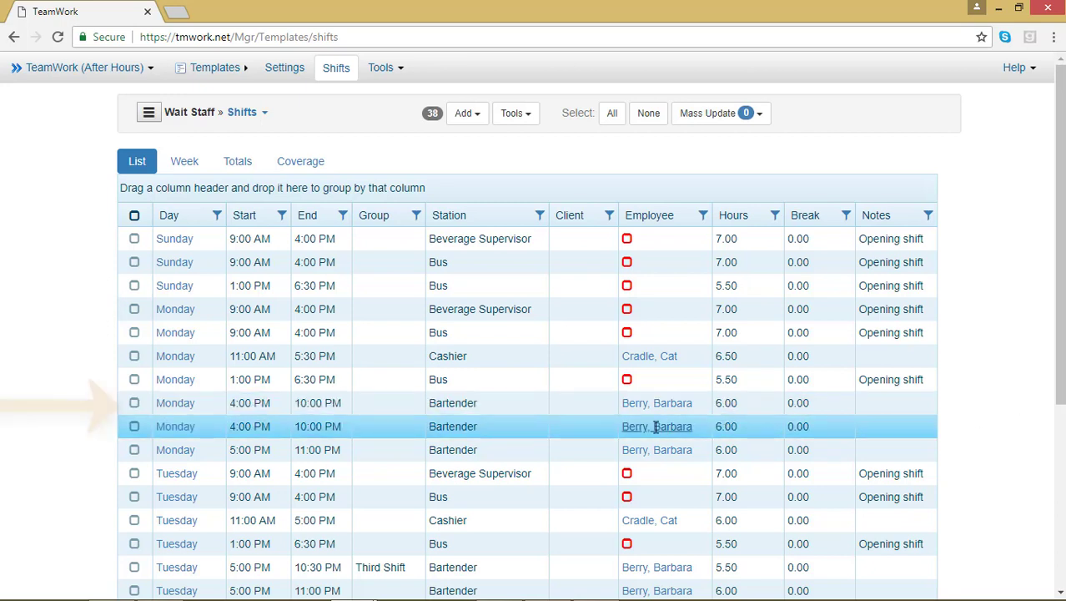
{"action": "left_click", "coordinate": [135, 403]}
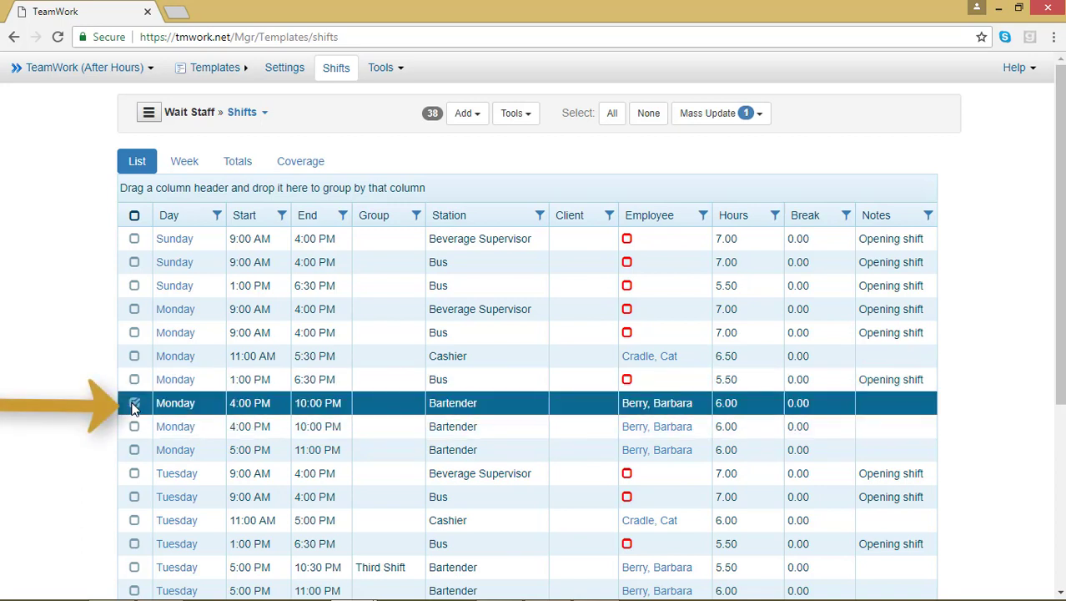
{"action": "left_click", "coordinate": [745, 114]}
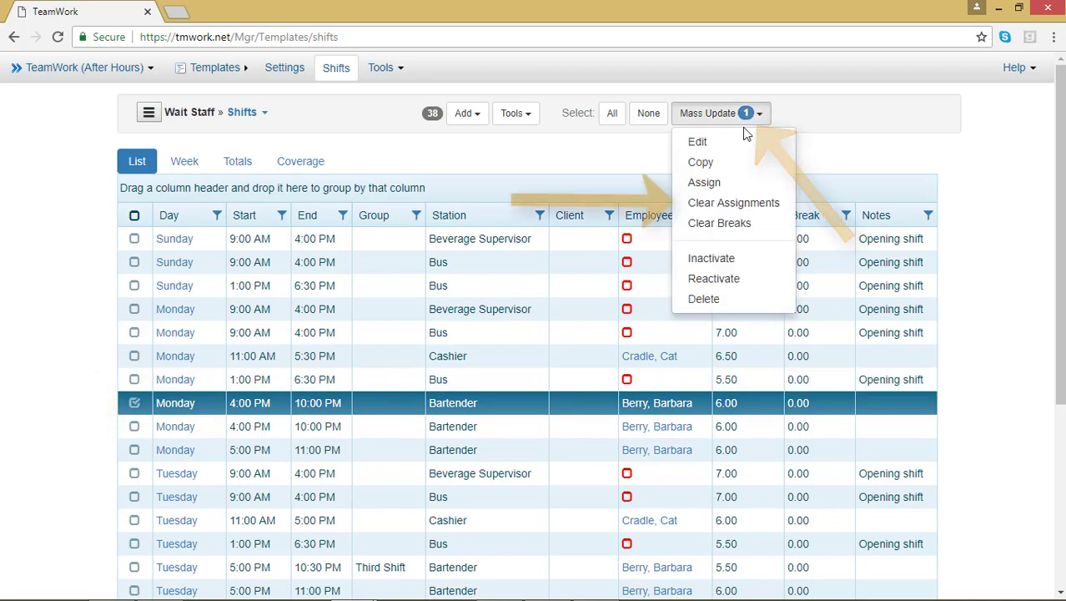
{"action": "left_click", "coordinate": [739, 204]}
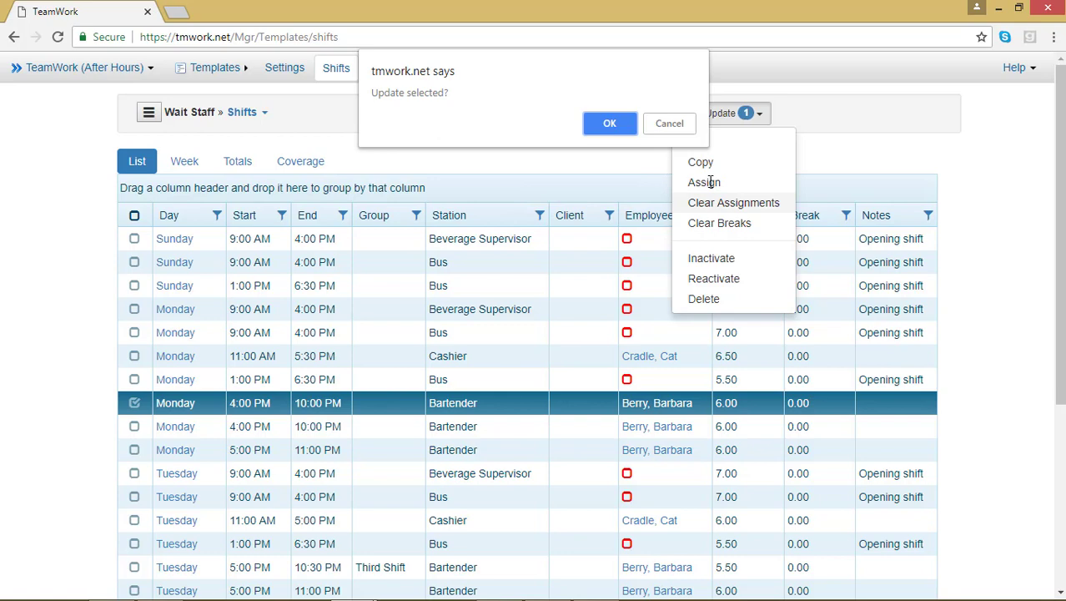
{"action": "left_click", "coordinate": [621, 132]}
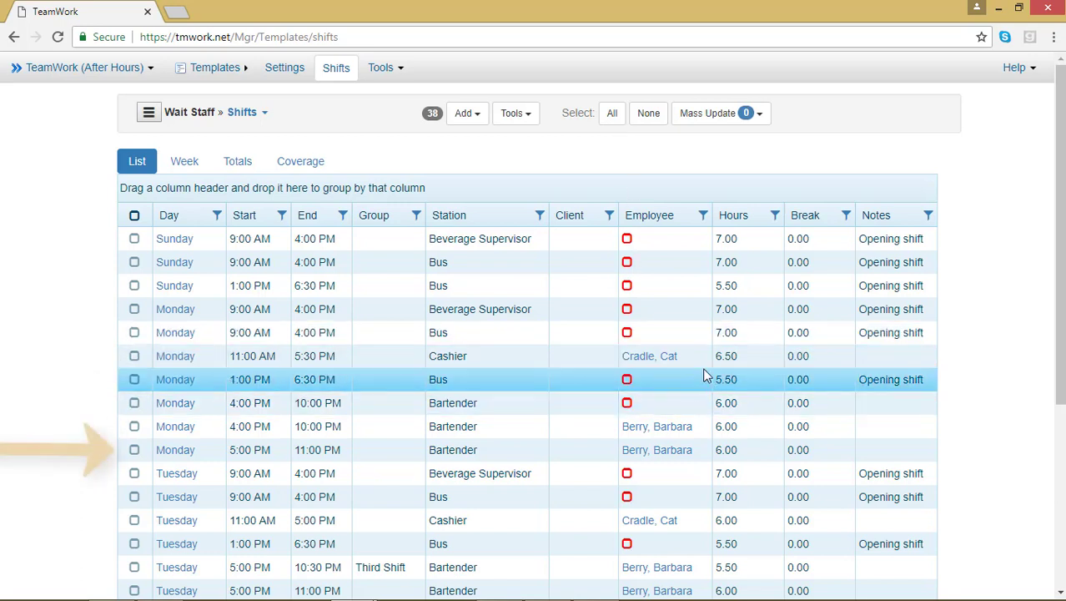
Step: Mass-edit the Monday 5:00–11:00 PM shift, switching its station from Bartender to Cashier
{"action": "left_click", "coordinate": [135, 451]}
{"action": "left_click", "coordinate": [745, 114]}
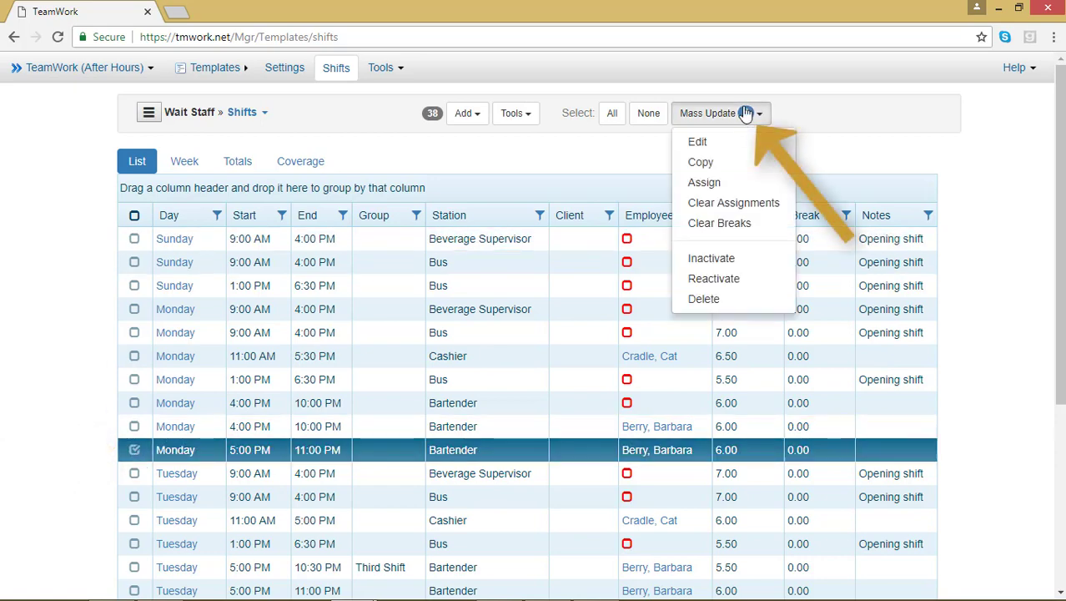
{"action": "left_click", "coordinate": [731, 143]}
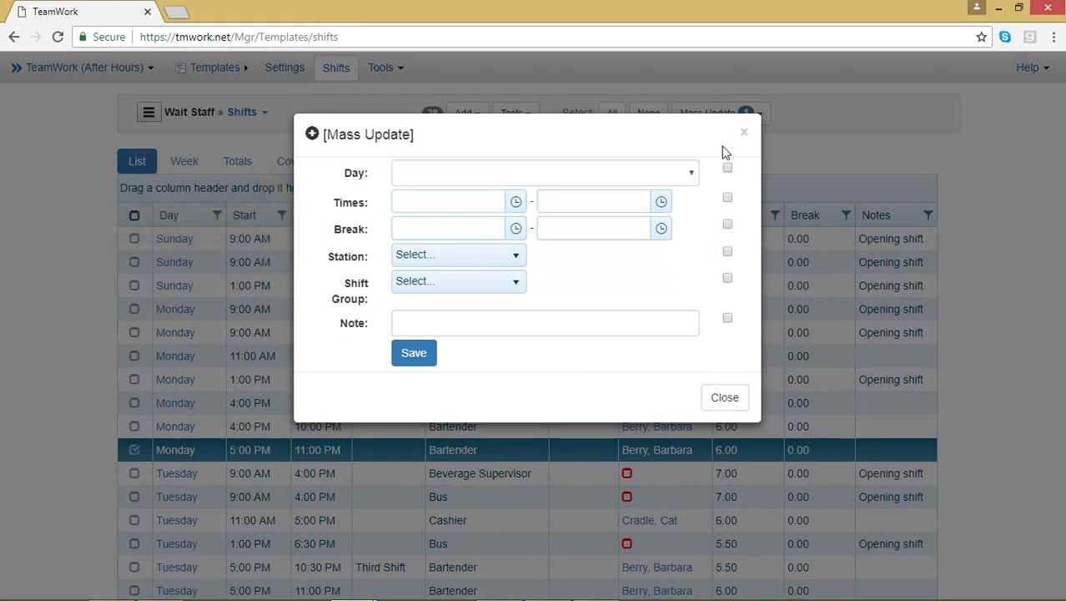
{"action": "left_click", "coordinate": [502, 261]}
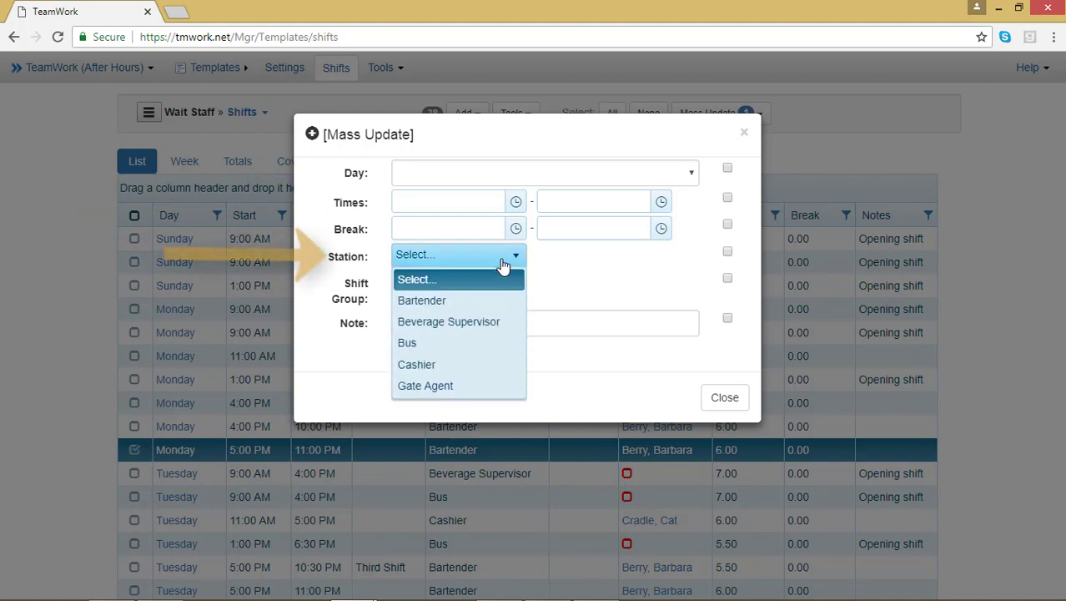
{"action": "left_click", "coordinate": [510, 364]}
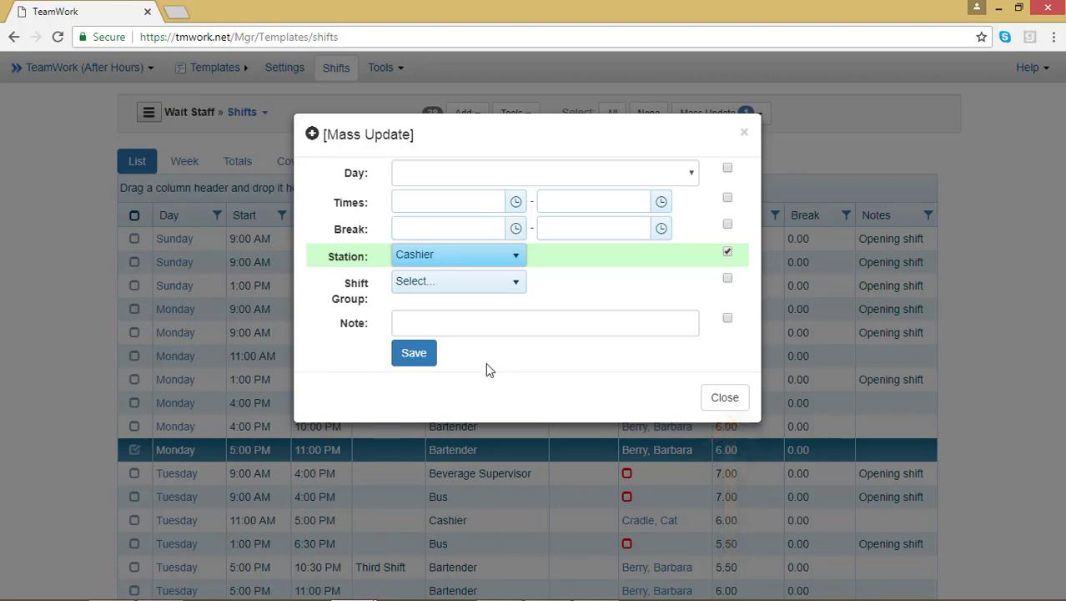
{"action": "left_click", "coordinate": [415, 355]}
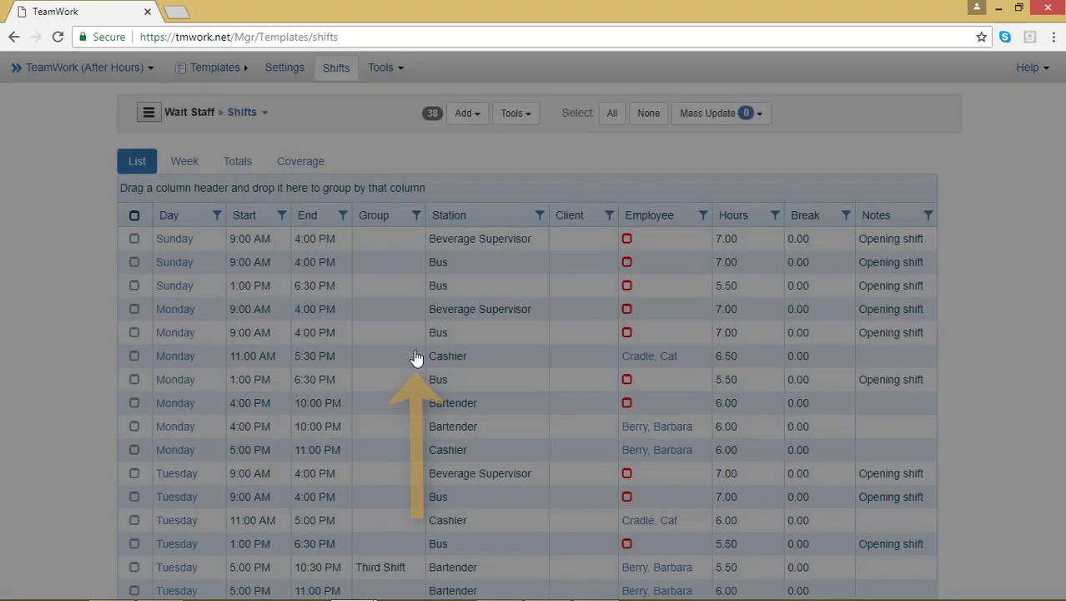